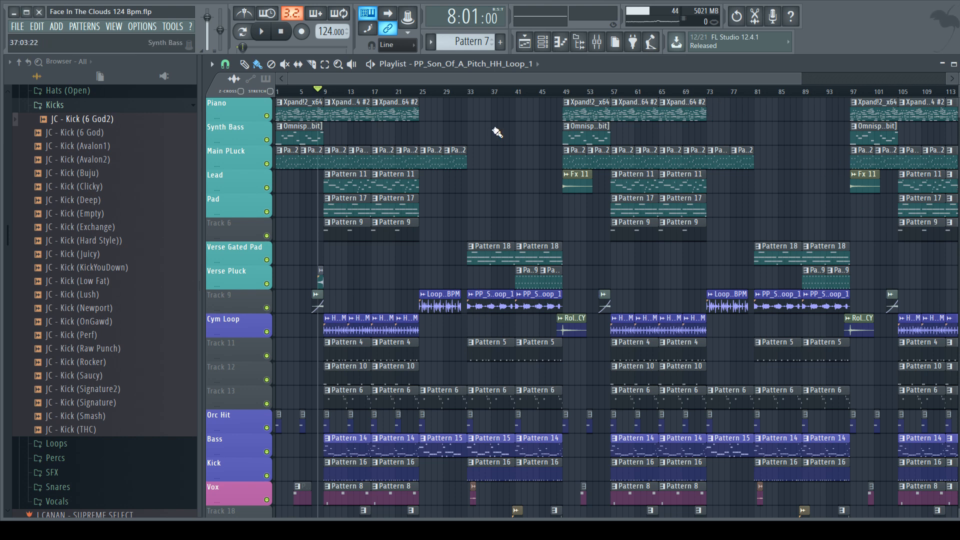
# Step: Play the whole arrangement from bar 1 through the intro to about bar 11, and stop playback
pyautogui.scroll(-9, 461, 152)
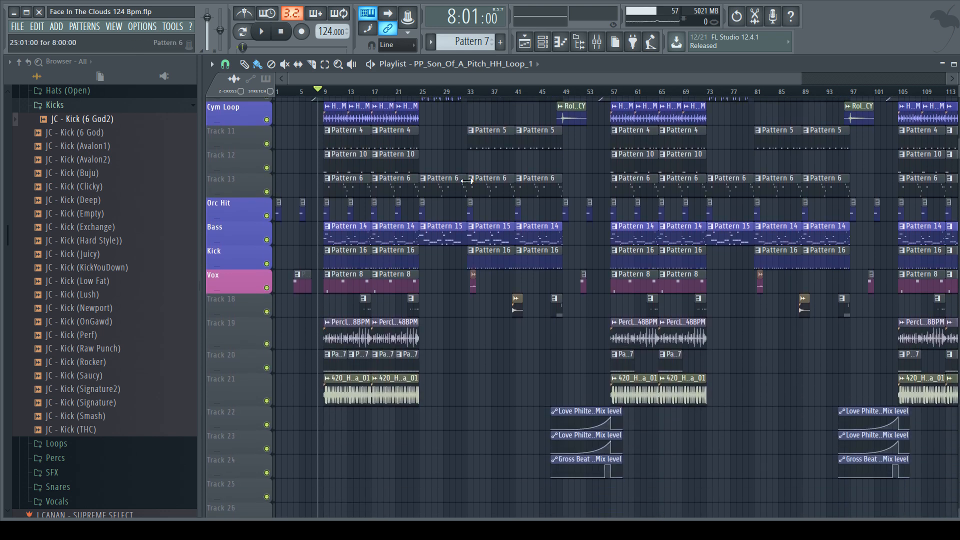
pyautogui.scroll(9, 447, 165)
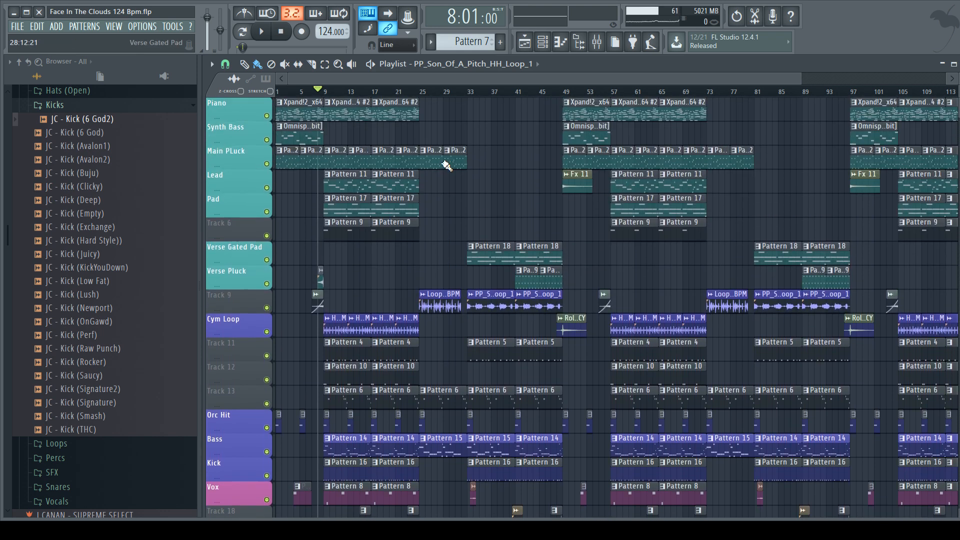
pyautogui.scroll(-4, 440, 168)
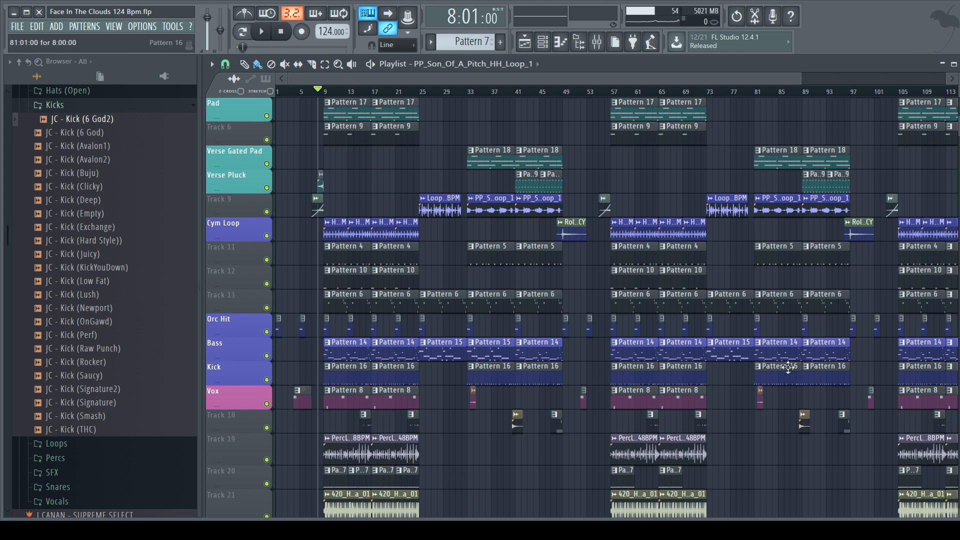
pyautogui.scroll(-3, 505, 254)
pyautogui.scroll(7, 480, 253)
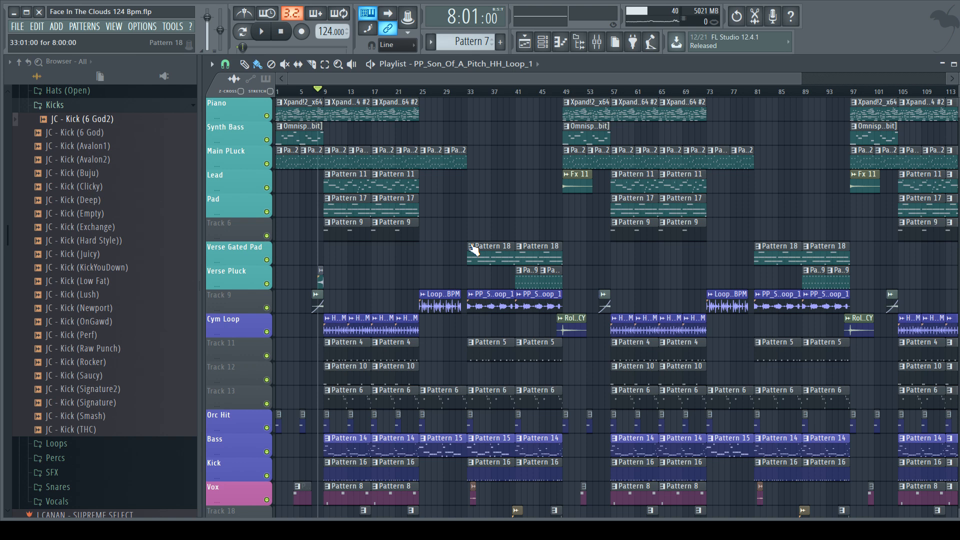
pyautogui.click(306, 94)
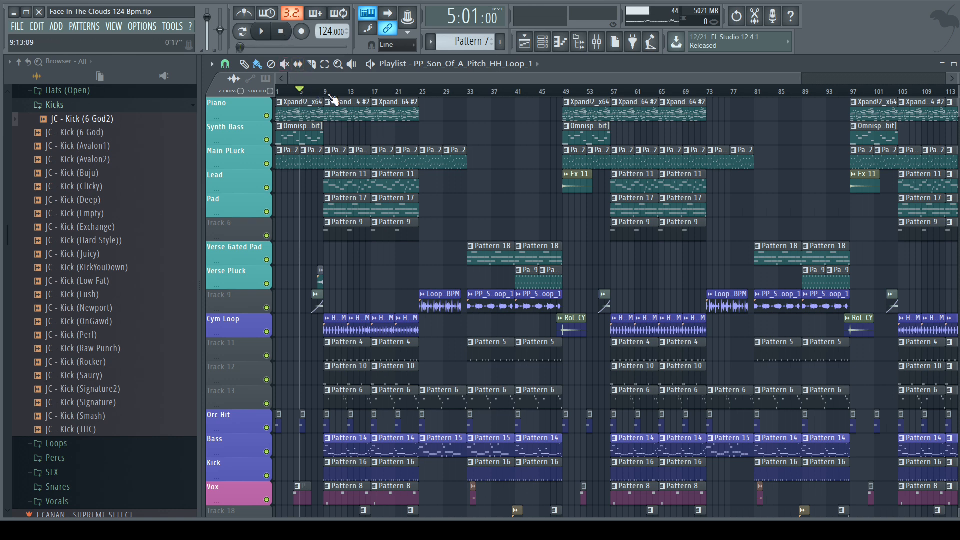
pyautogui.click(280, 31)
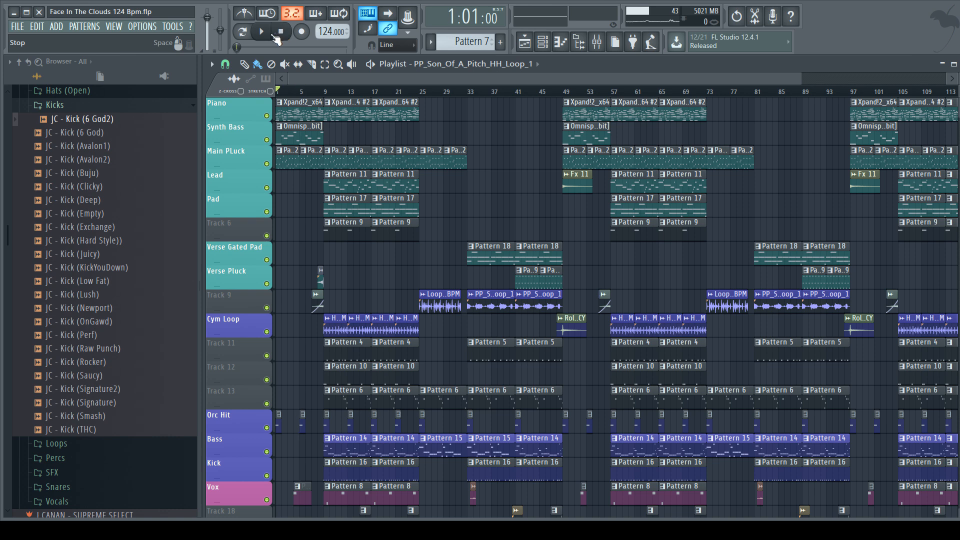
pyautogui.click(266, 33)
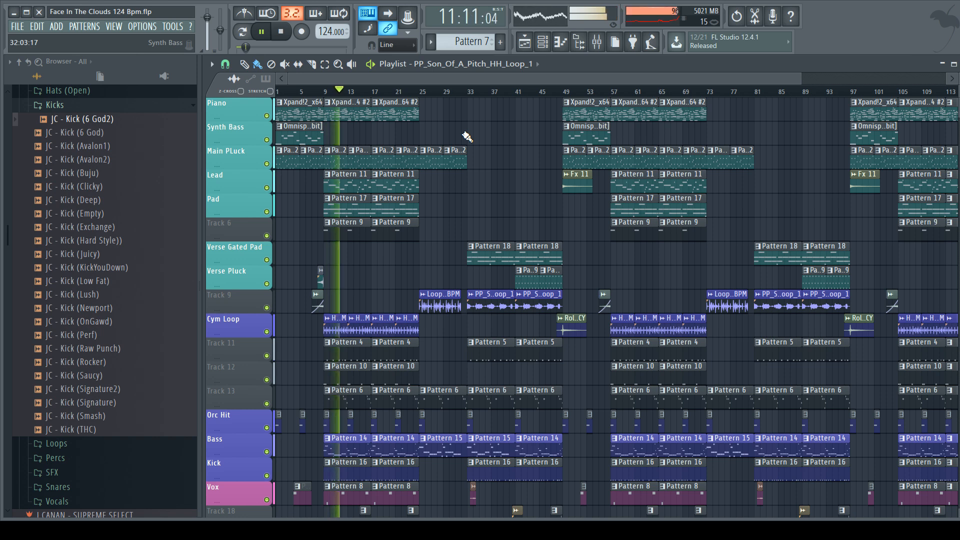
pyautogui.press('space')
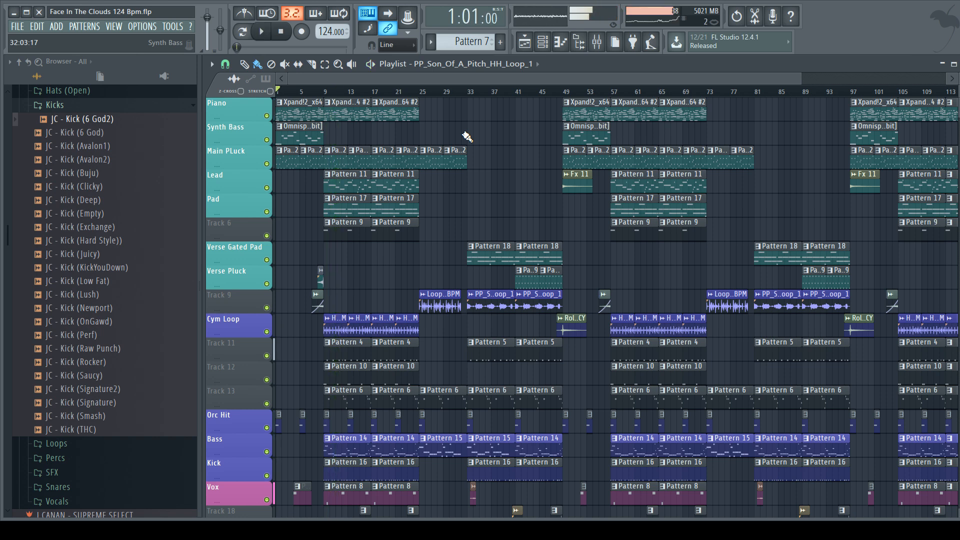
# Step: Play the section starting at bar 9 for about three bars, and stop playback
pyautogui.click(325, 92)
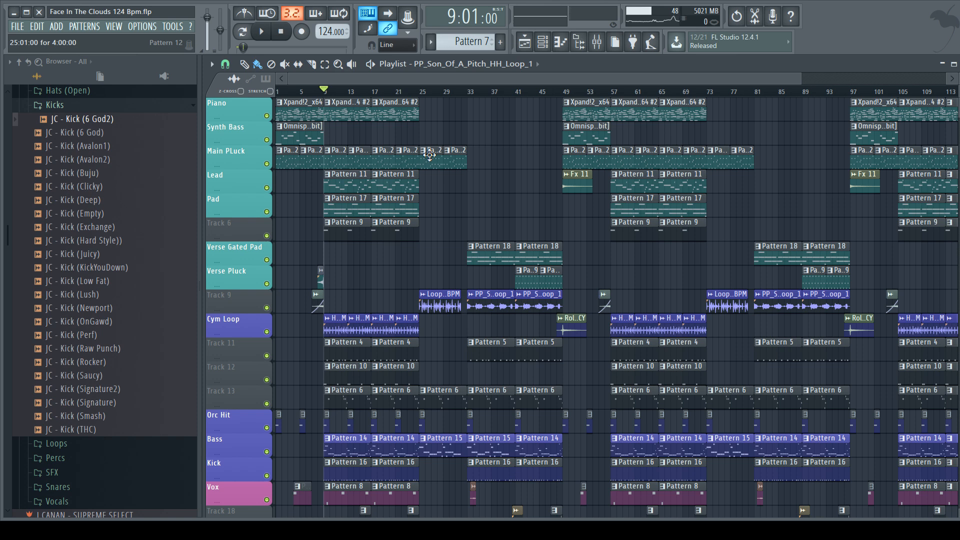
pyautogui.press('space')
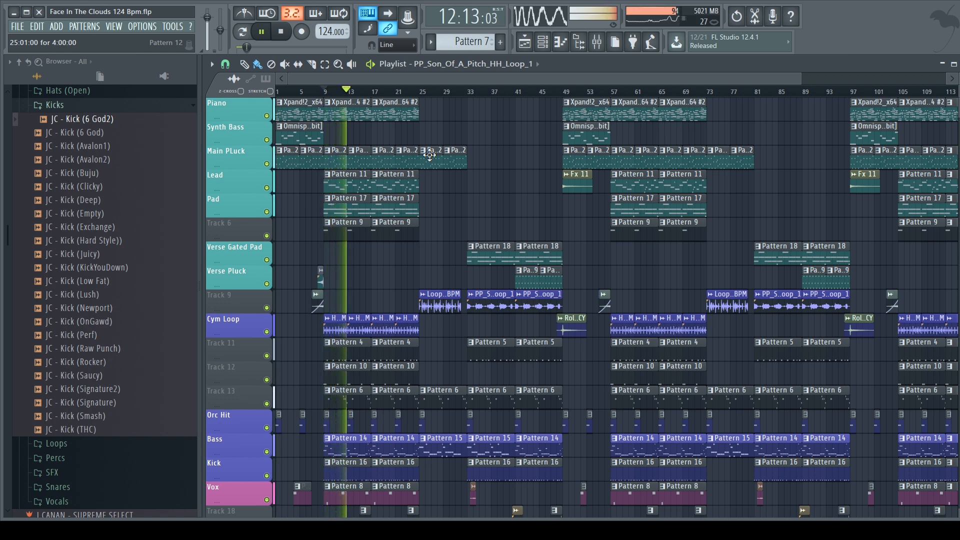
pyautogui.press('space')
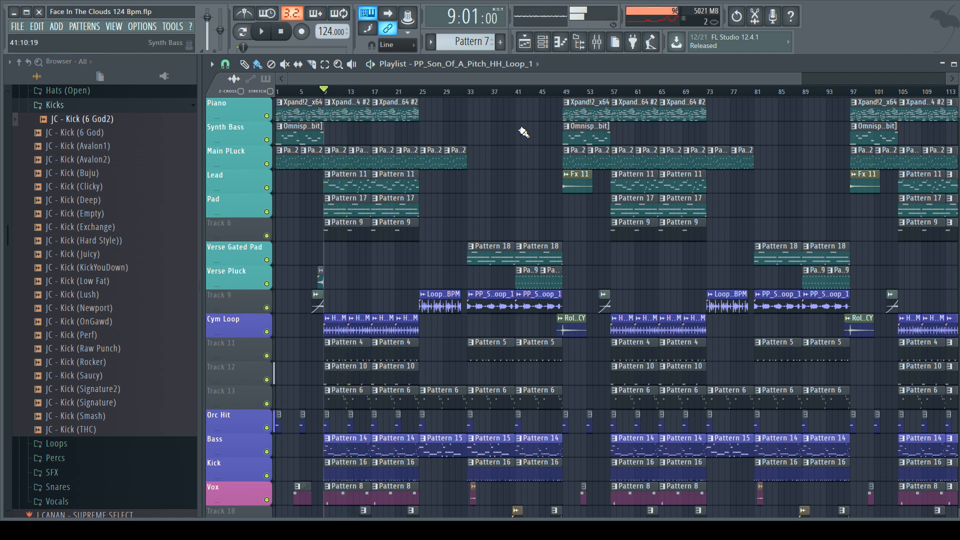
# Step: Play the verse from bar 33 to about bar 45, and stop playback
pyautogui.click(515, 92)
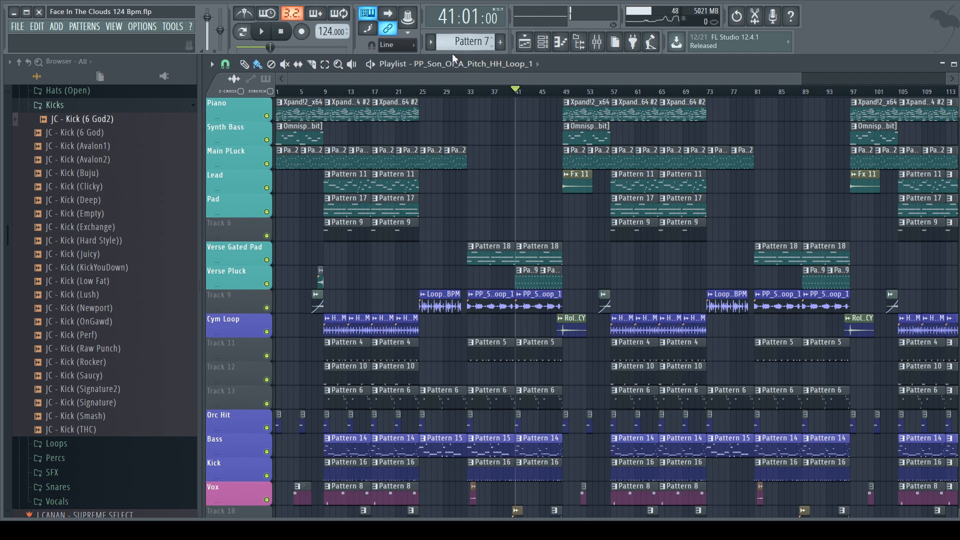
pyautogui.click(472, 93)
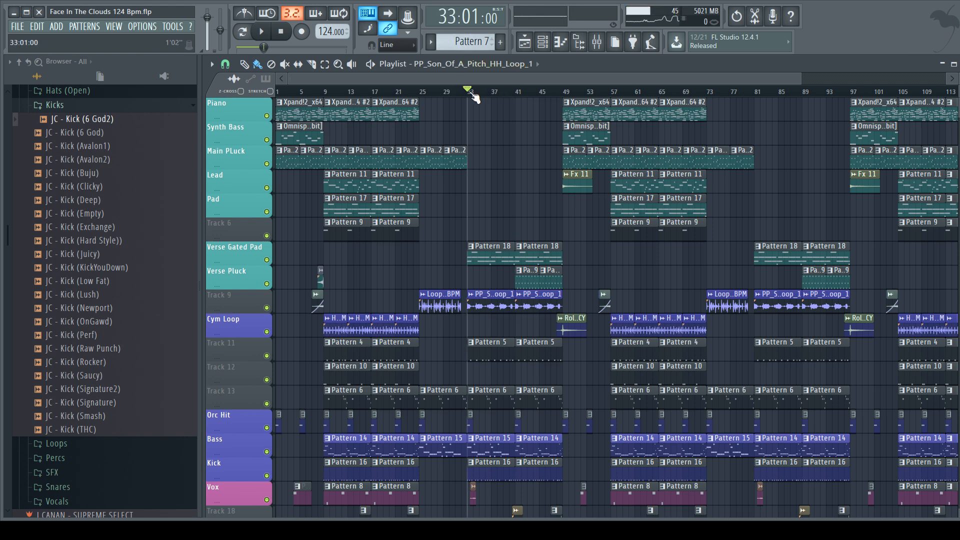
pyautogui.press('space')
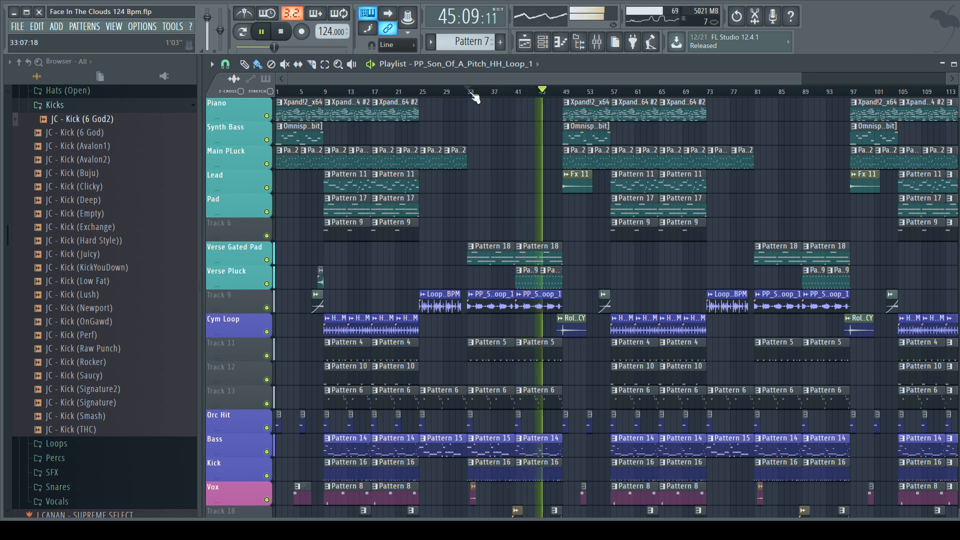
pyautogui.press('space')
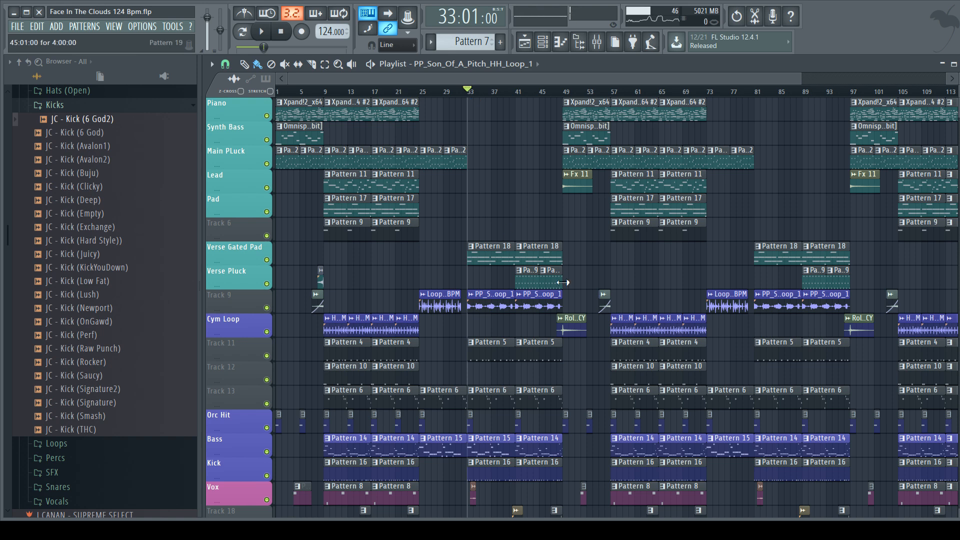
# Step: Examine the playlist's melodic, drum, bass and vocal clips around the verse between bars 33 and 49
pyautogui.scroll(-3, 530, 268)
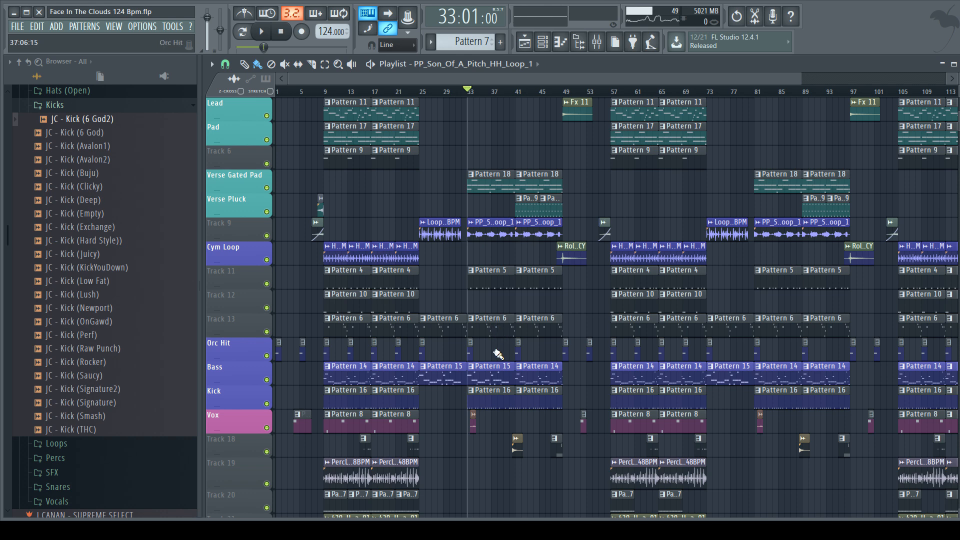
pyautogui.scroll(1, 575, 323)
pyautogui.scroll(1, 610, 322)
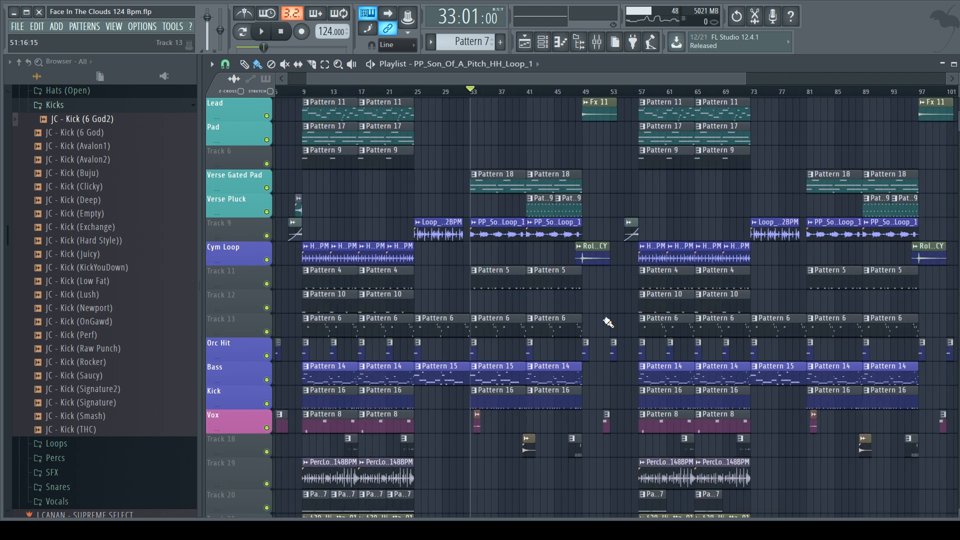
pyautogui.scroll(1, 468, 309)
pyautogui.scroll(3, 334, 170)
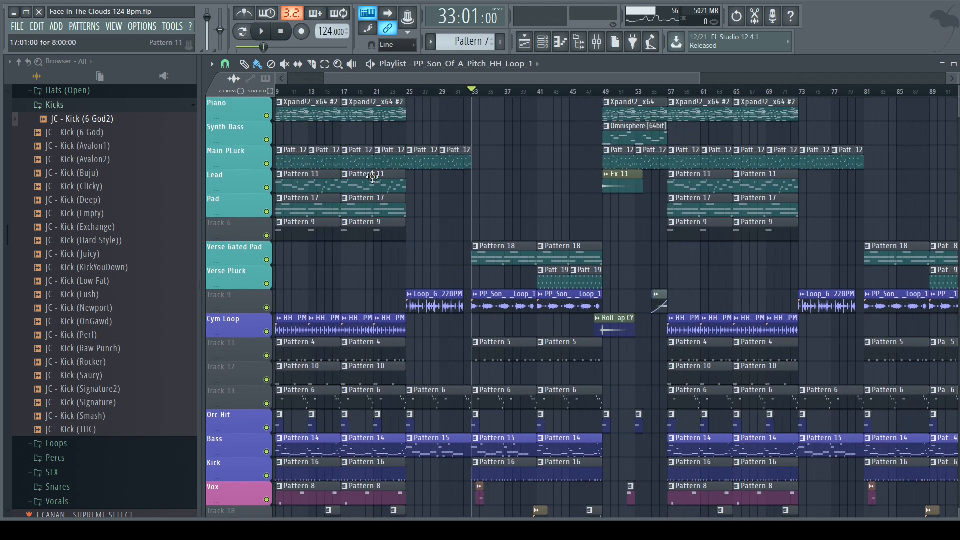
pyautogui.scroll(2, 637, 281)
pyautogui.scroll(-1, 460, 270)
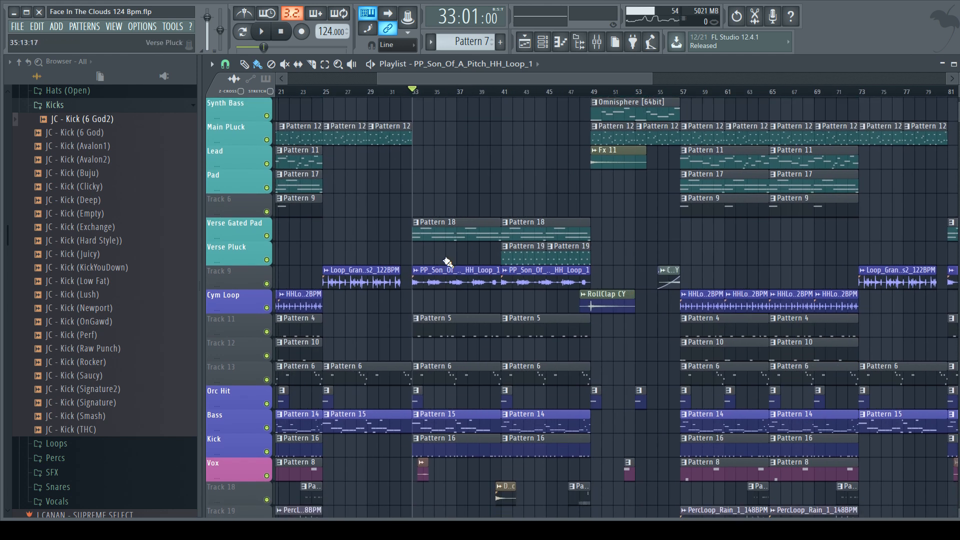
pyautogui.scroll(-2, 441, 253)
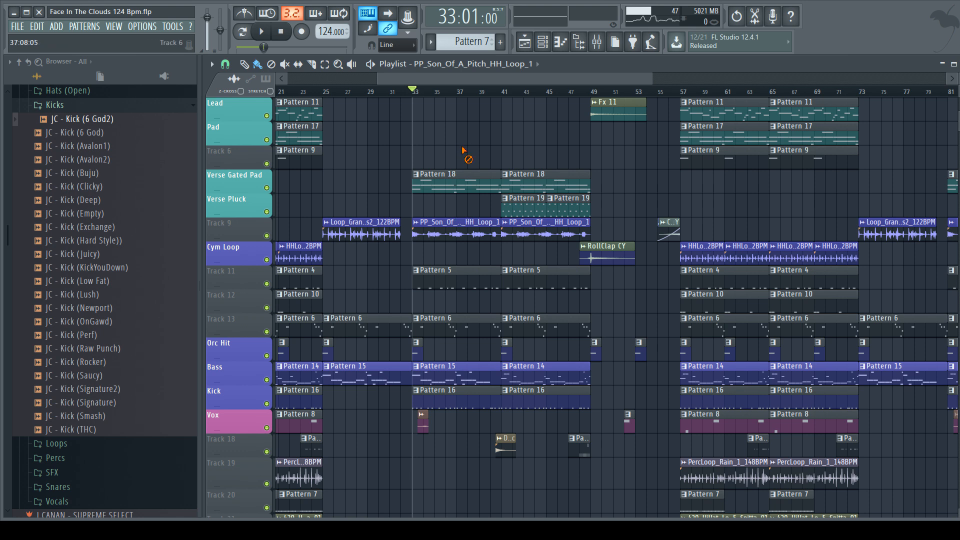
pyautogui.scroll(-2, 441, 232)
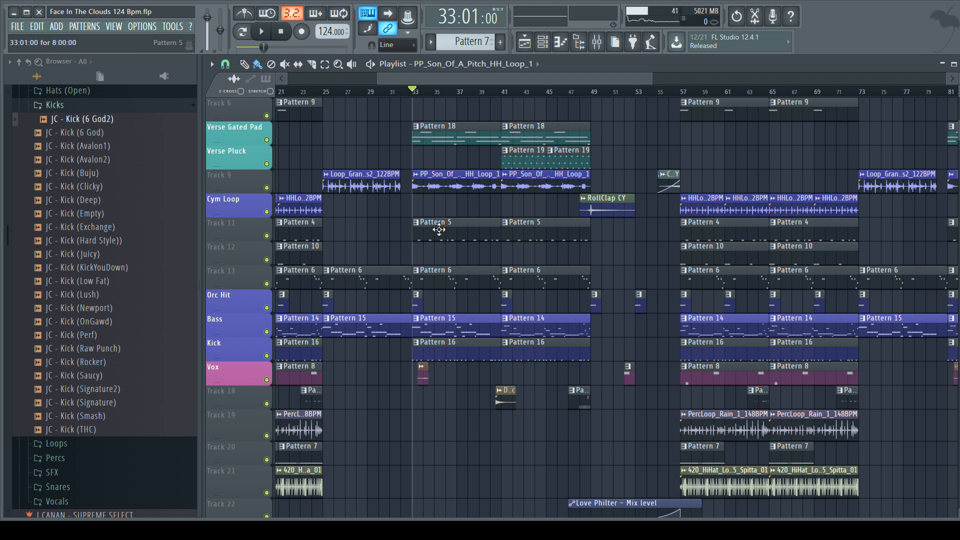
# Step: Solo the Bass track, unmute the Kick track with it, and play both from bar 33
pyautogui.rightClick(266, 333)
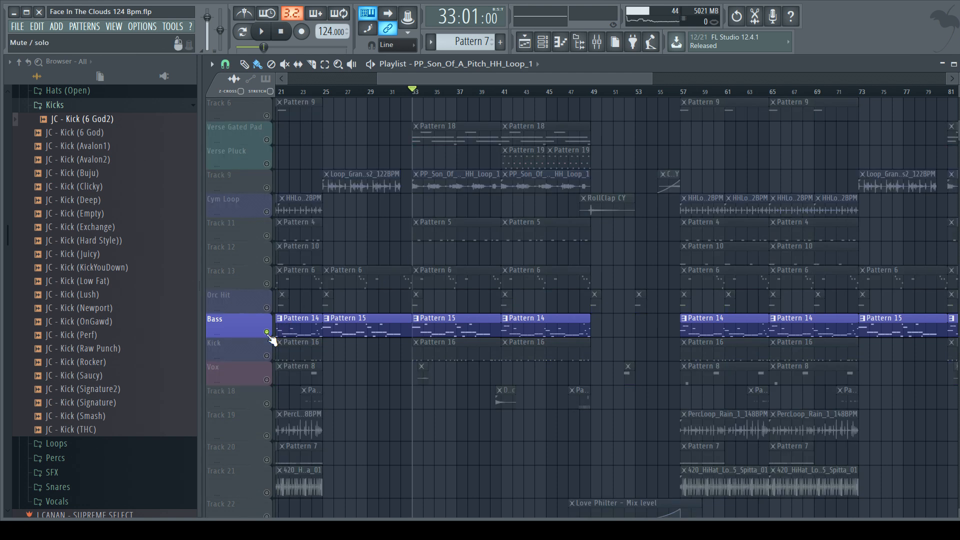
pyautogui.click(267, 356)
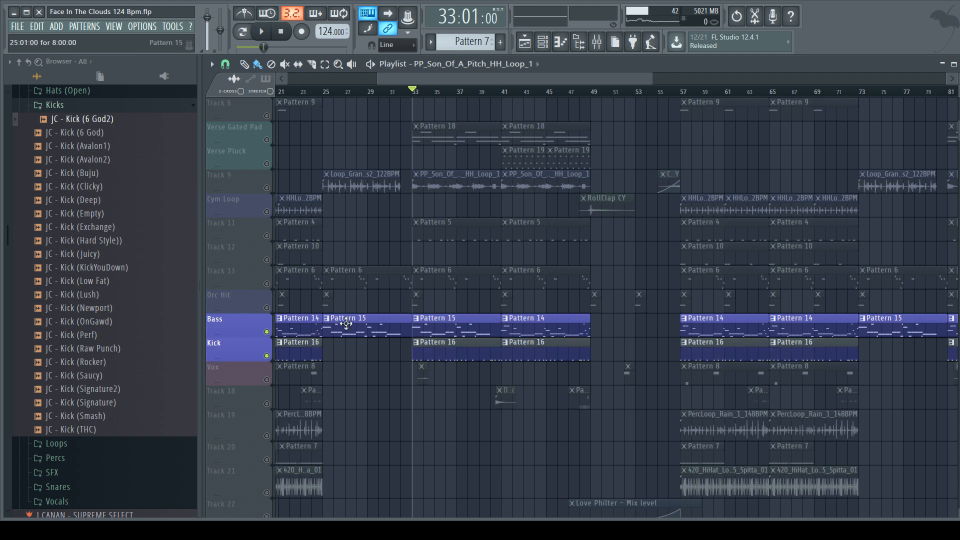
pyautogui.press('space')
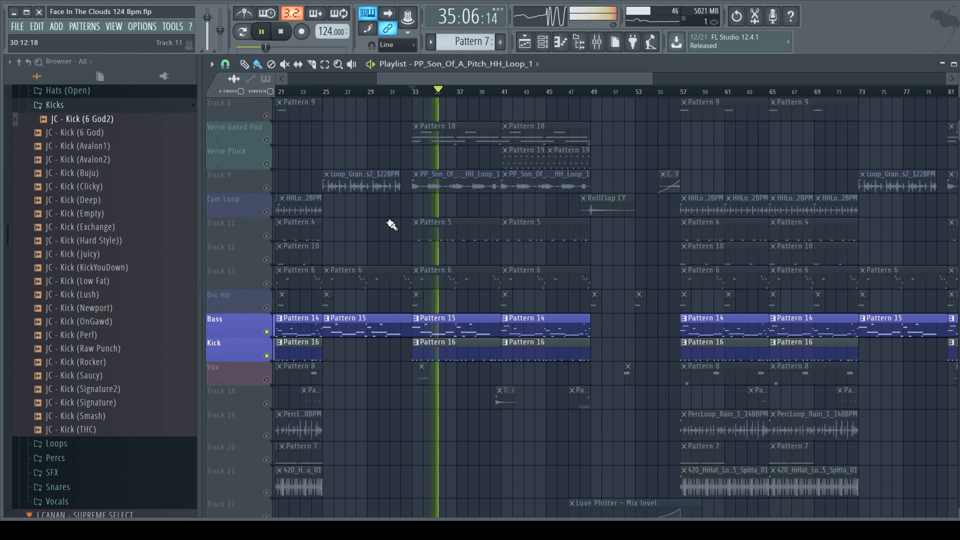
# Step: Check the Kick and Bass levels in the mixer during playback with Kick selected, and return to the stopped playlist
pyautogui.click(596, 42)
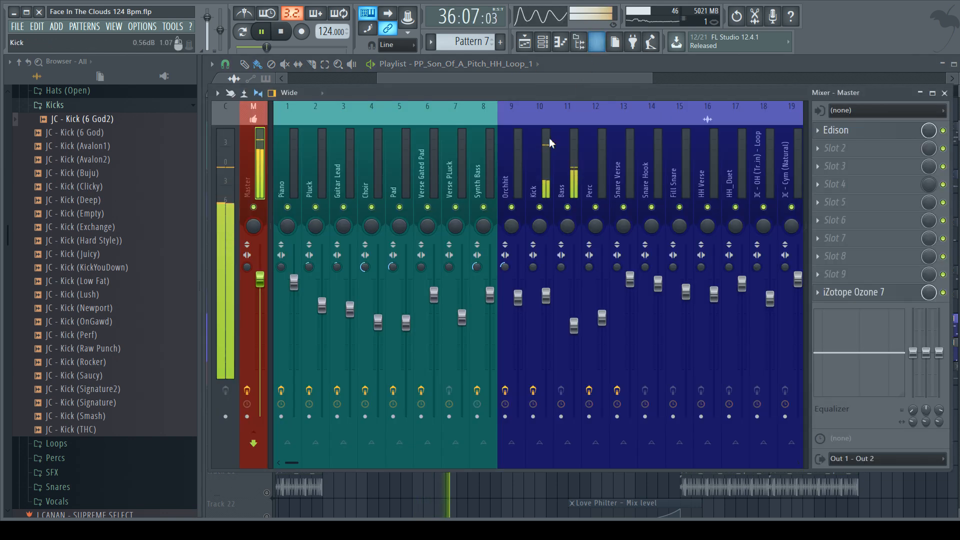
pyautogui.scroll(-2, 500, 160)
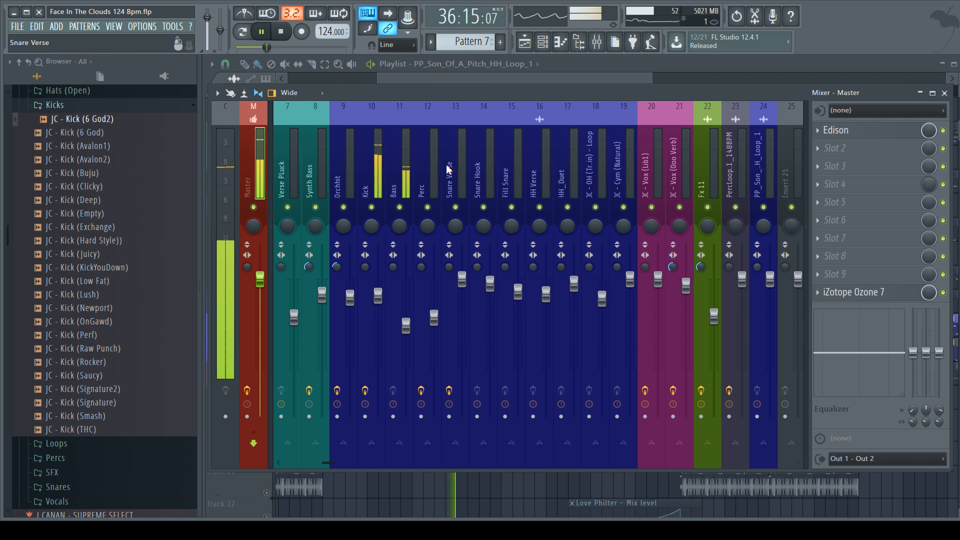
pyautogui.click(373, 169)
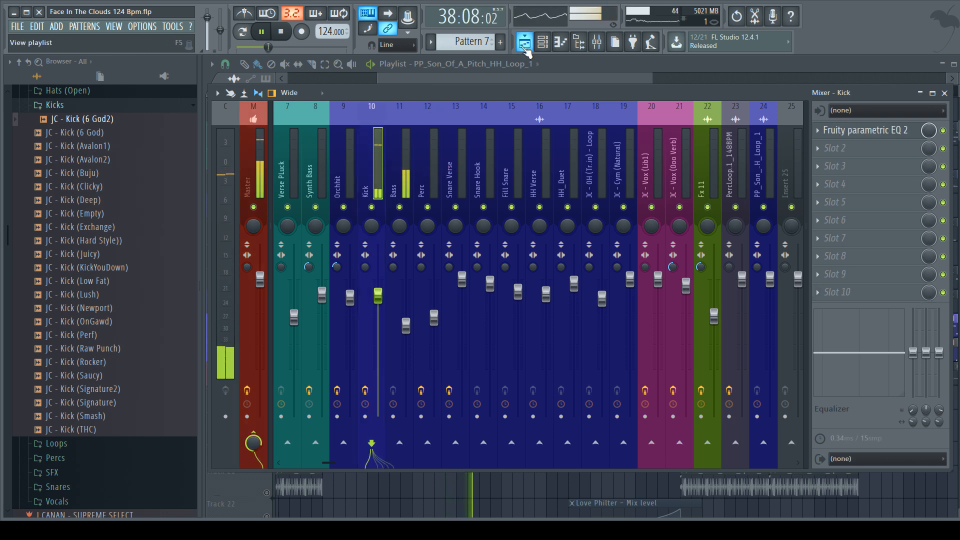
pyautogui.click(525, 47)
pyautogui.press('space')
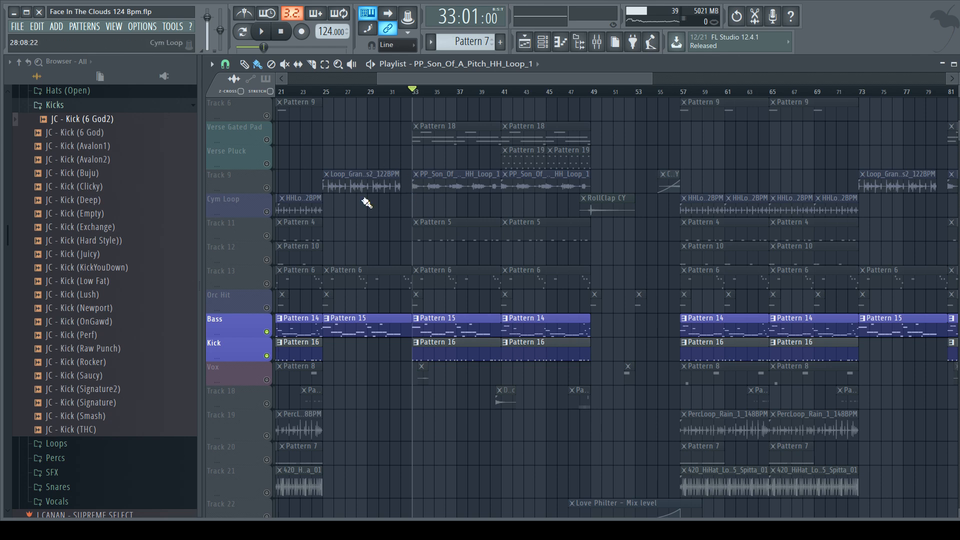
# Step: Turn off the solo so all tracks are active, play the full mix from bar 33, and stop playback
pyautogui.rightClick(269, 333)
pyautogui.rightClick(269, 334)
pyautogui.press('space')
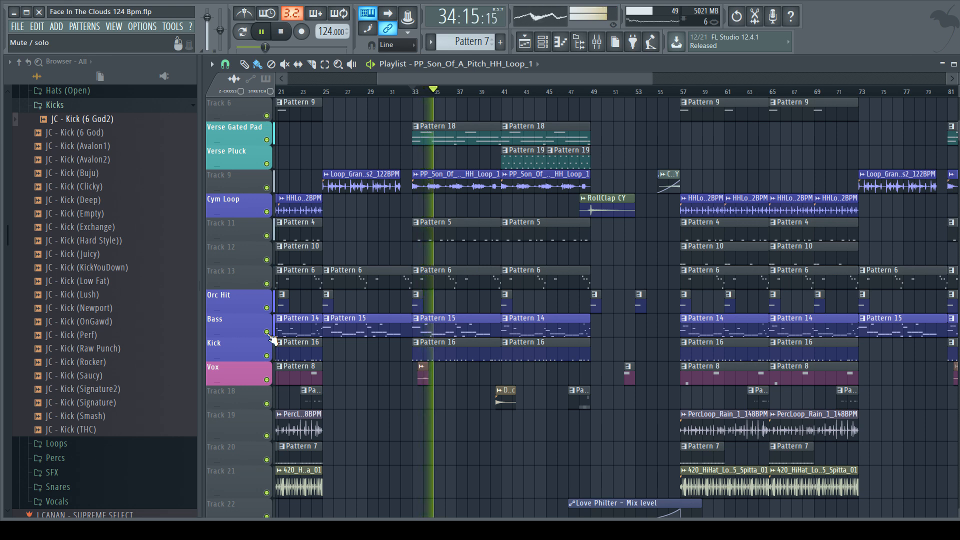
pyautogui.press('space')
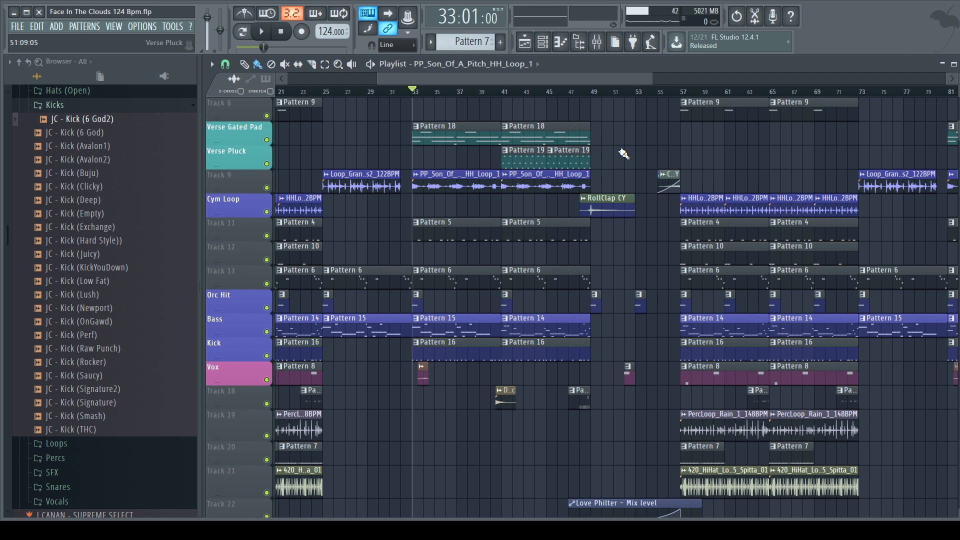
# Step: Inspect the Bass and Kick mixer tracks, and open the Kick's Fruity parametric EQ 2 to view its spectrum during a brief playback
pyautogui.click(597, 42)
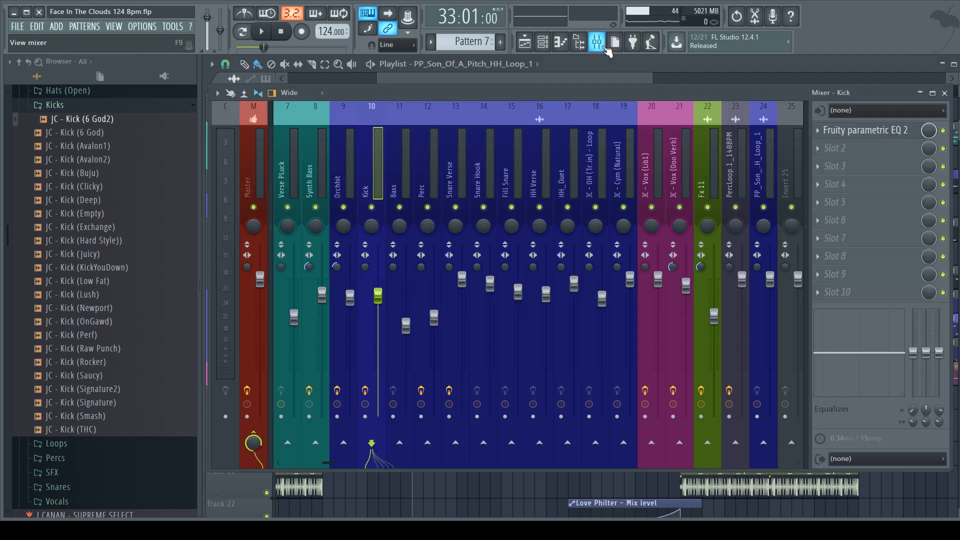
pyautogui.click(394, 183)
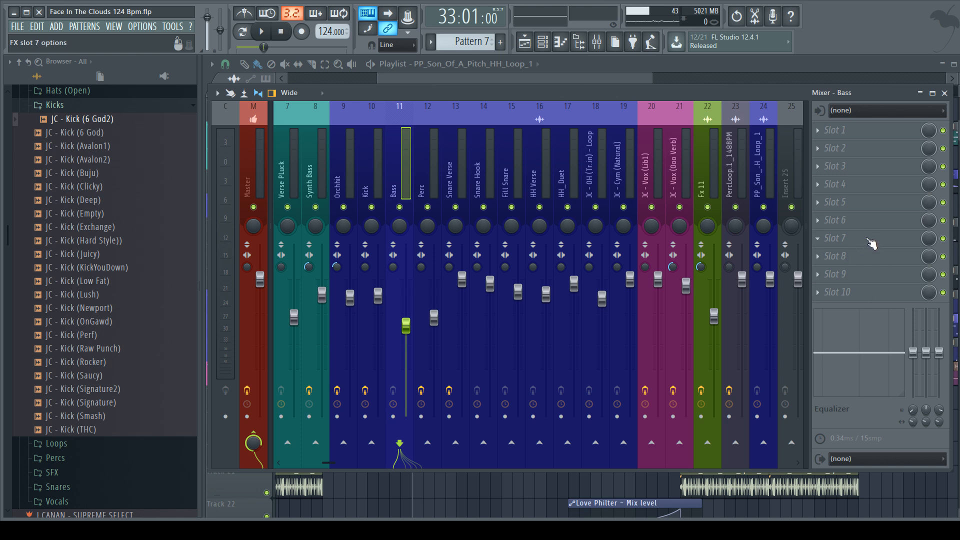
pyautogui.click(366, 171)
pyautogui.click(869, 132)
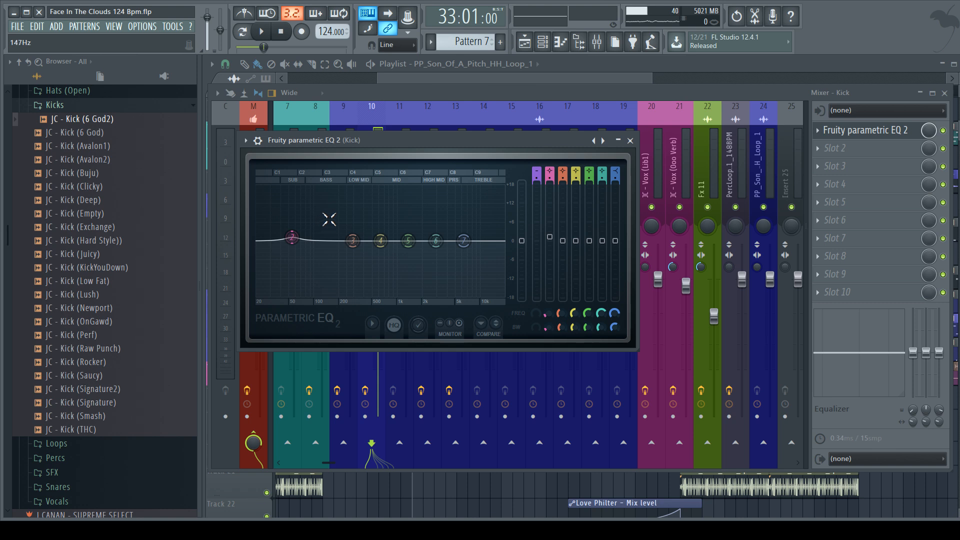
pyautogui.press('space')
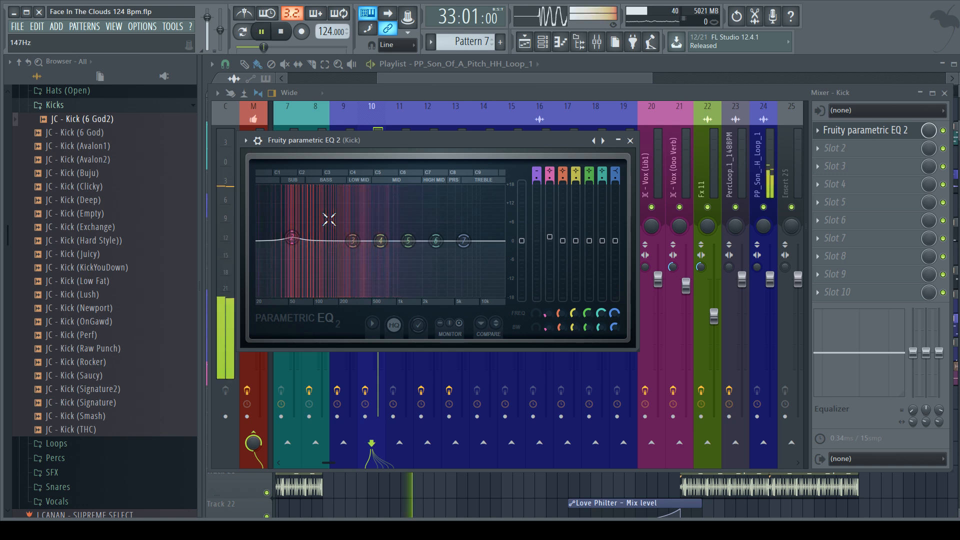
pyautogui.press('space')
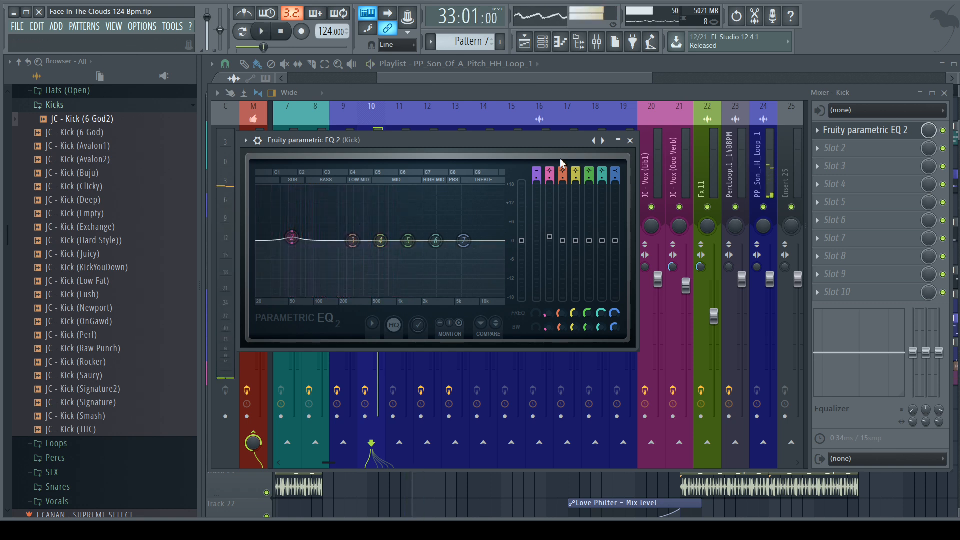
# Step: Play from bar 33 with the Kick's EQ in view, close the EQ, unmute the Bass alongside the Kick, and stop playback
pyautogui.click(630, 141)
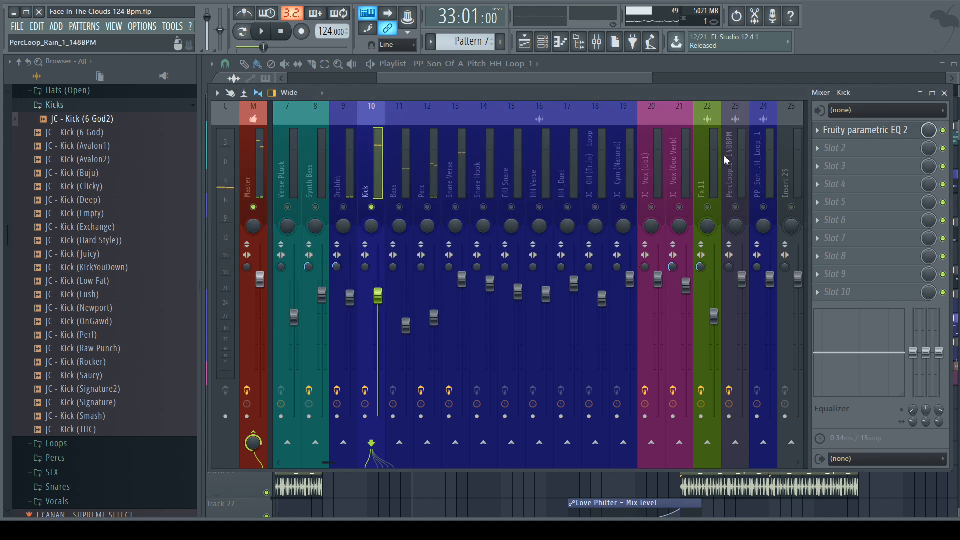
pyautogui.click(693, 130)
pyautogui.press('space')
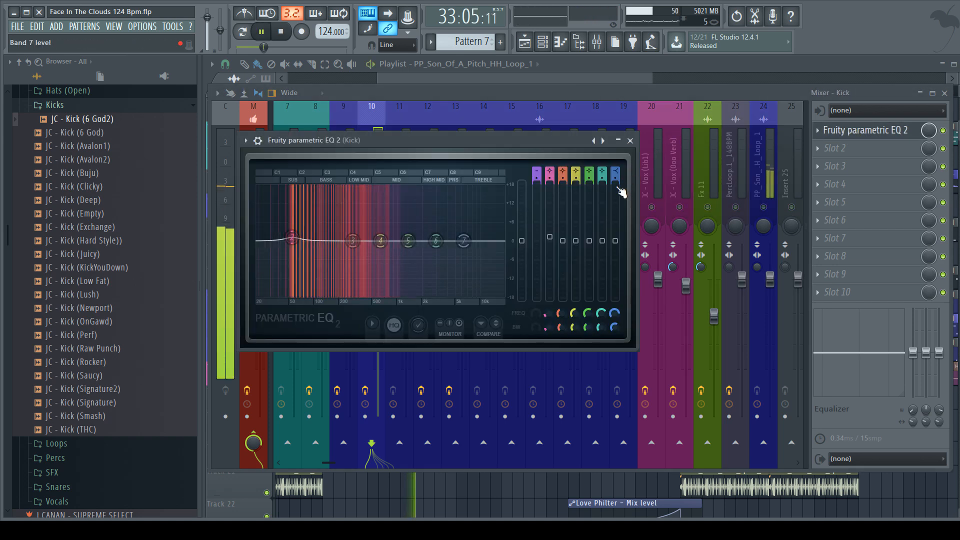
pyautogui.click(631, 140)
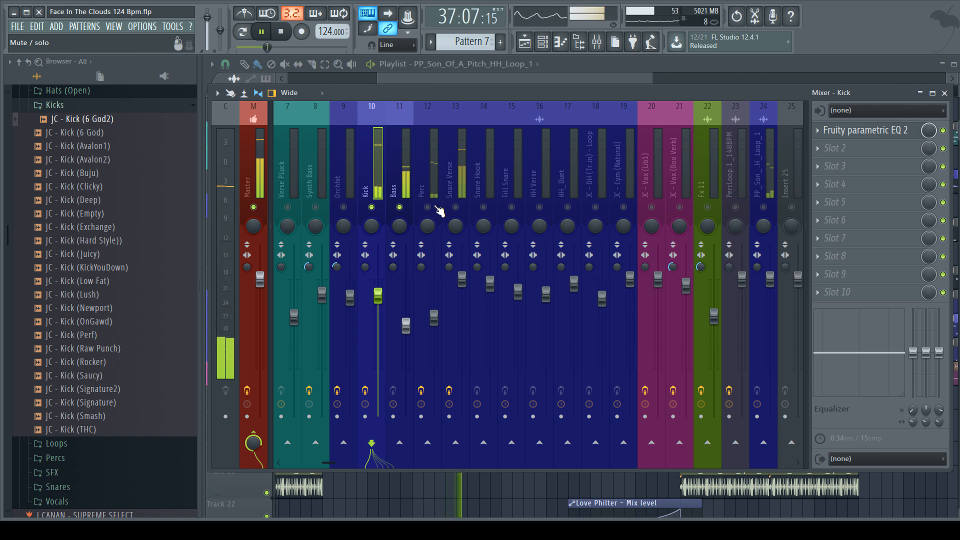
pyautogui.press('space')
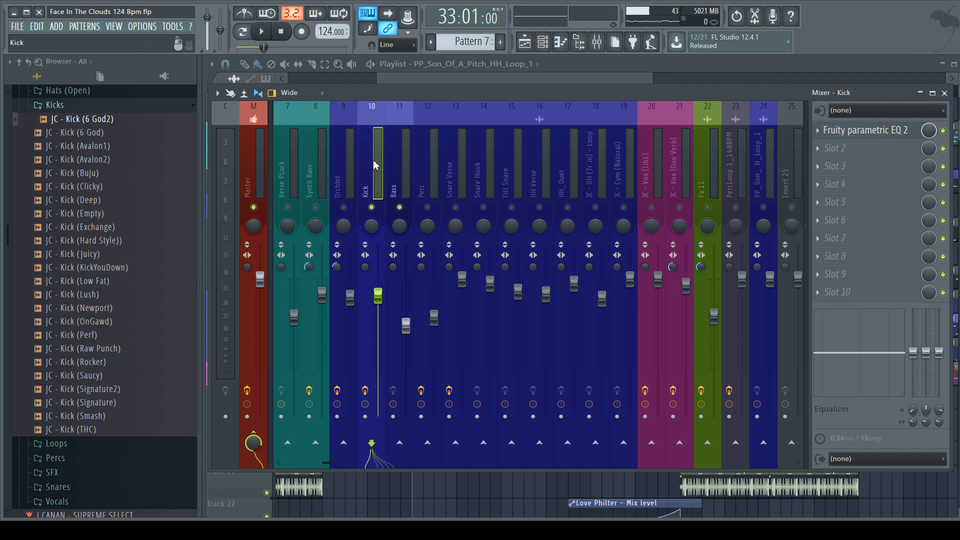
# Step: Play the Kick and Bass together from bar 33, stop, and inspect both mixer tracks in turn, ending on Kick
pyautogui.press('space')
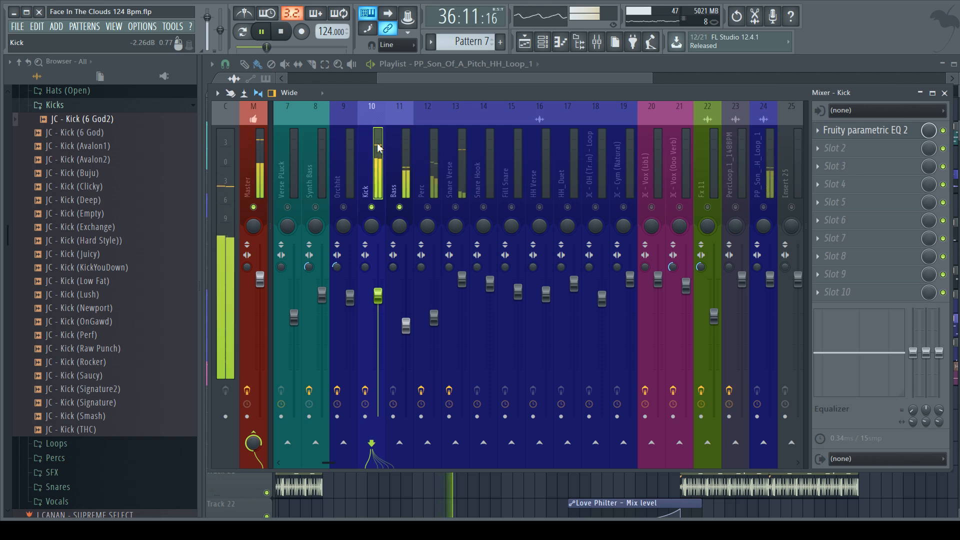
pyautogui.press('space')
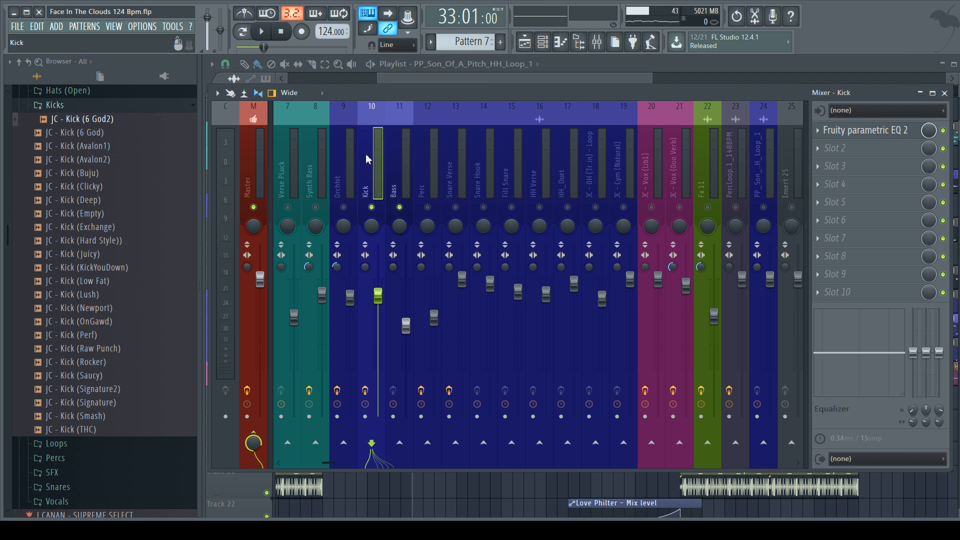
pyautogui.click(403, 153)
pyautogui.click(370, 165)
pyautogui.click(396, 179)
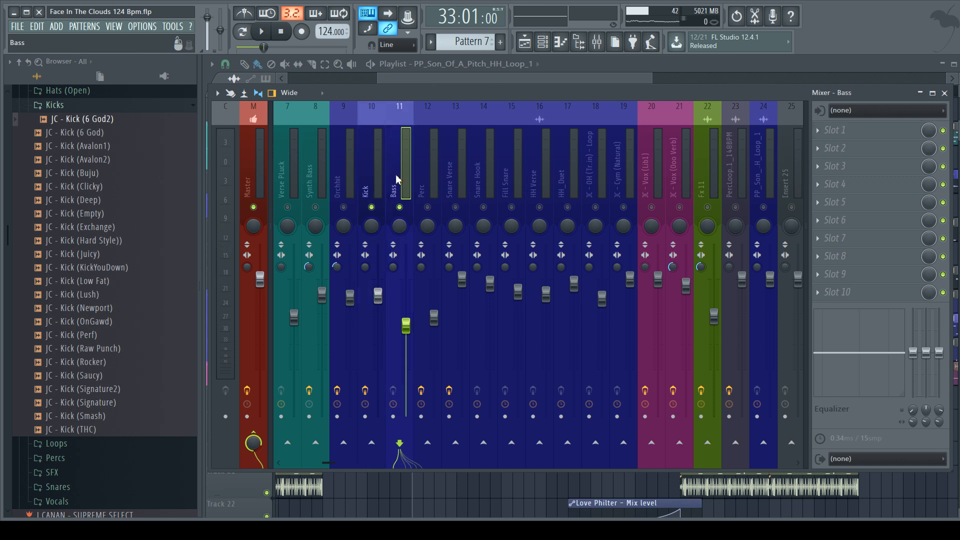
pyautogui.click(371, 179)
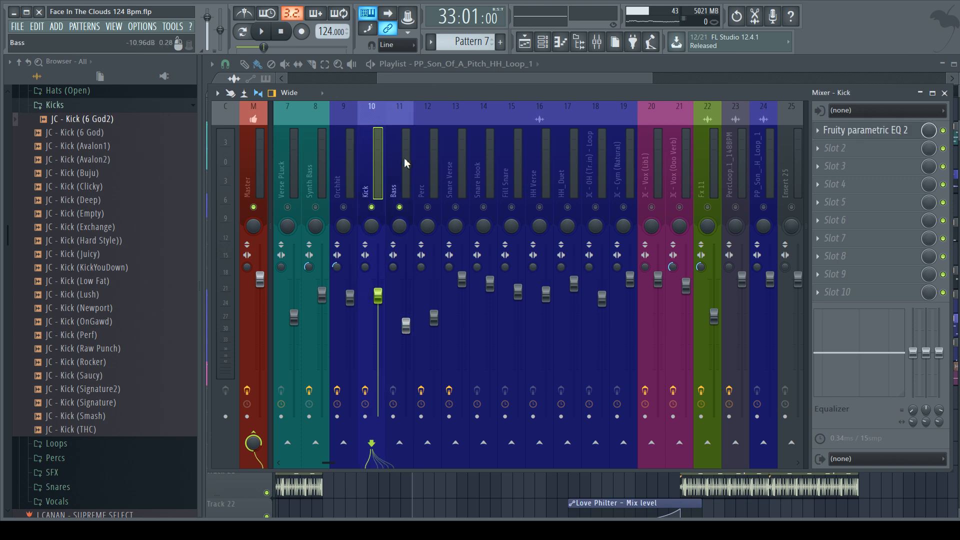
# Step: Return to the playlist and move the playback position to bar 9
pyautogui.scroll(2, 404, 161)
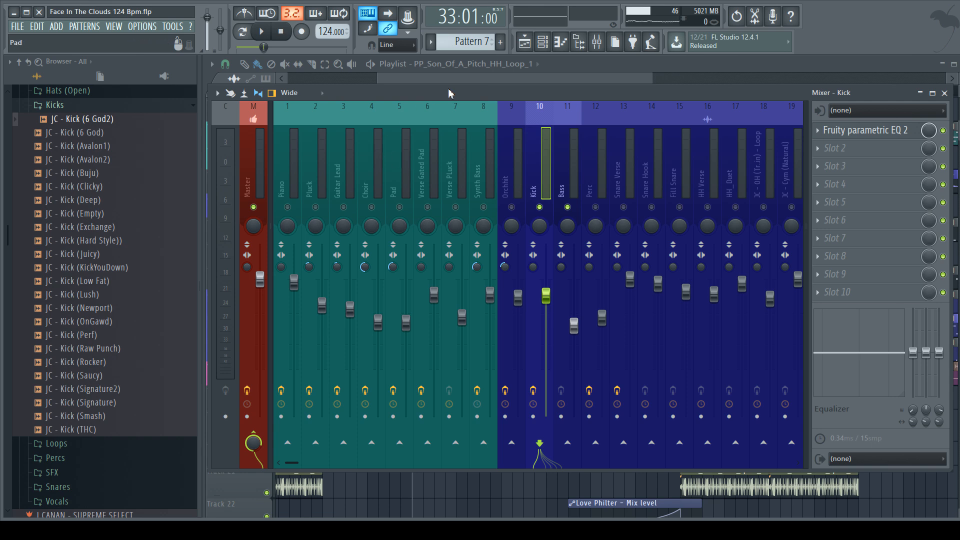
pyautogui.click(531, 45)
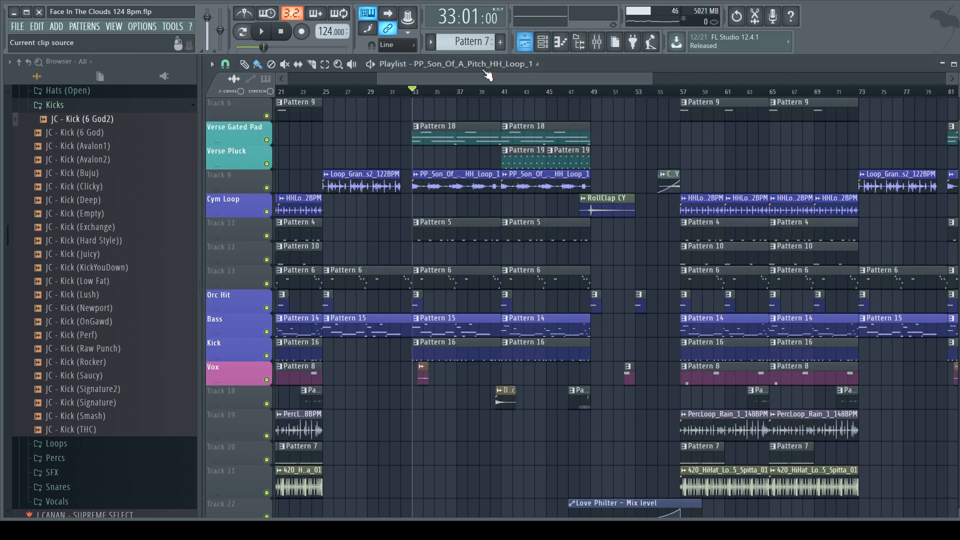
pyautogui.scroll(3, 440, 200)
pyautogui.scroll(1, 452, 195)
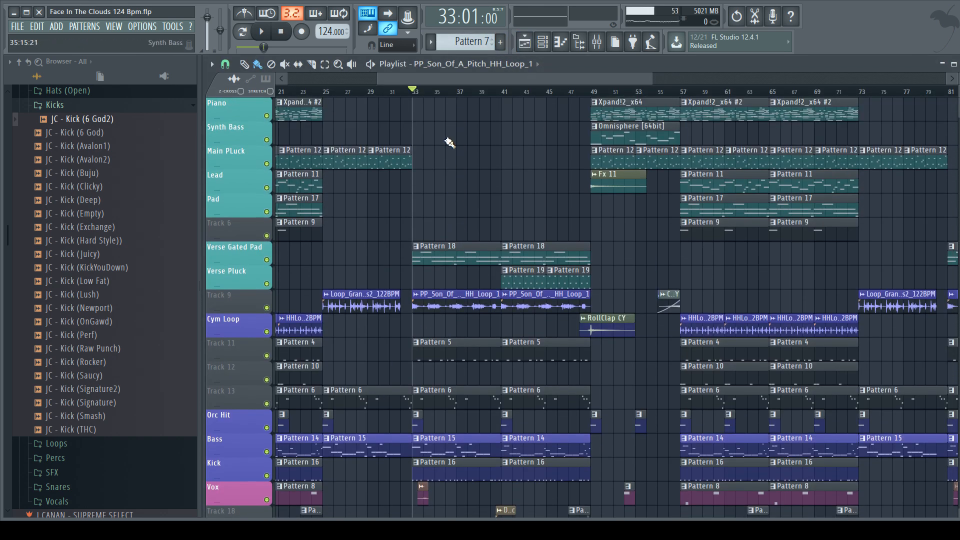
pyautogui.moveTo(435, 81); pyautogui.dragTo(359, 81)
pyautogui.click(331, 92)
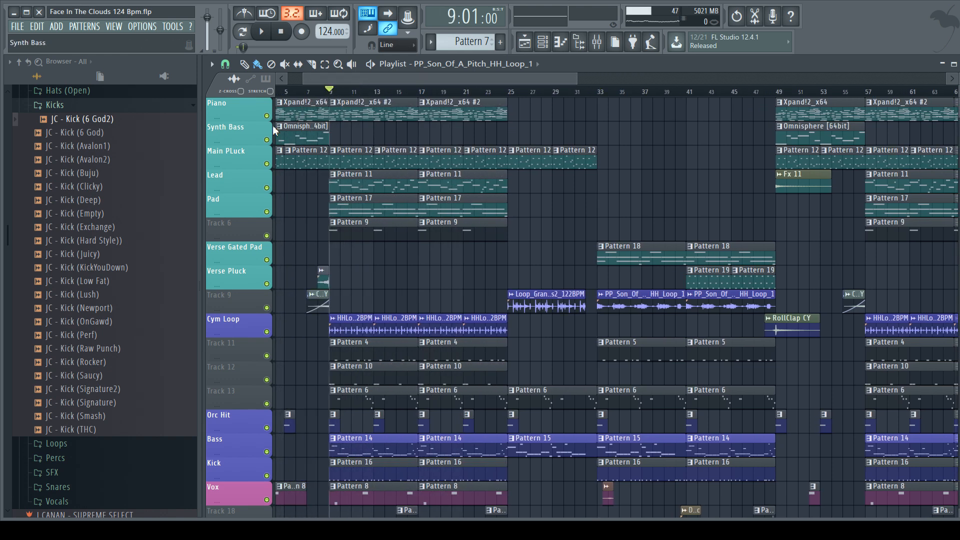
# Step: In the mixer, solo Piano and unmute every melodic track through Synth Bass, together with the Bass track
pyautogui.click(544, 48)
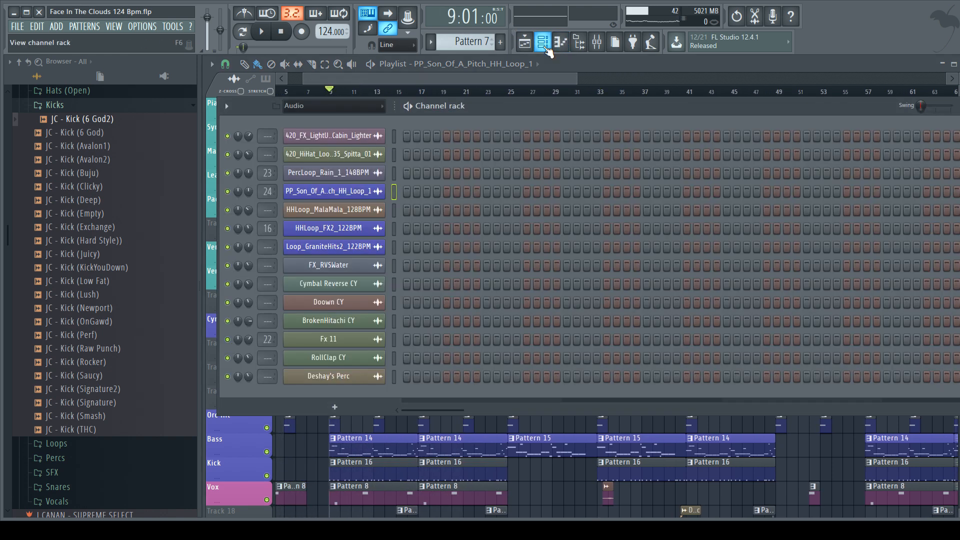
pyautogui.click(543, 47)
pyautogui.click(596, 49)
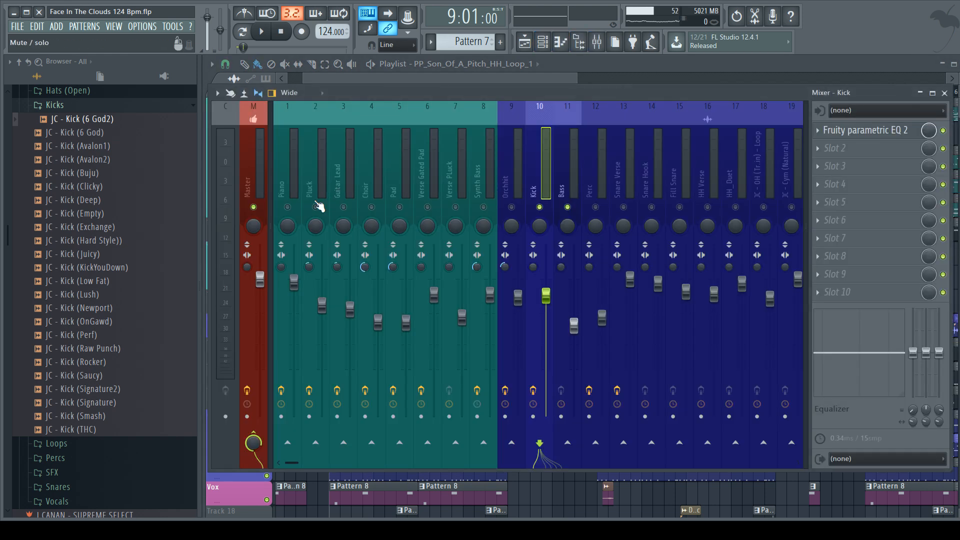
pyautogui.rightClick(287, 207)
pyautogui.click(315, 207)
pyautogui.moveTo(344, 207); pyautogui.dragTo(481, 208)
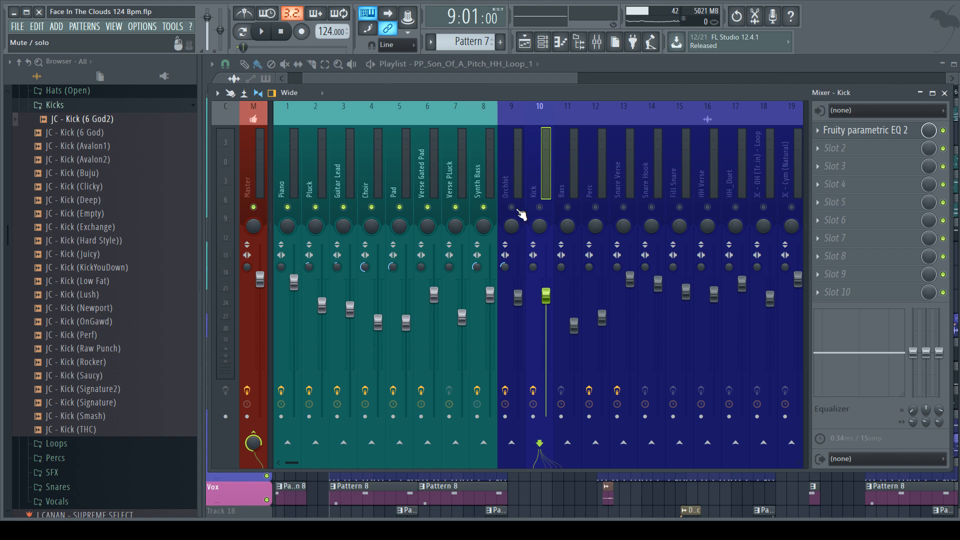
pyautogui.click(567, 207)
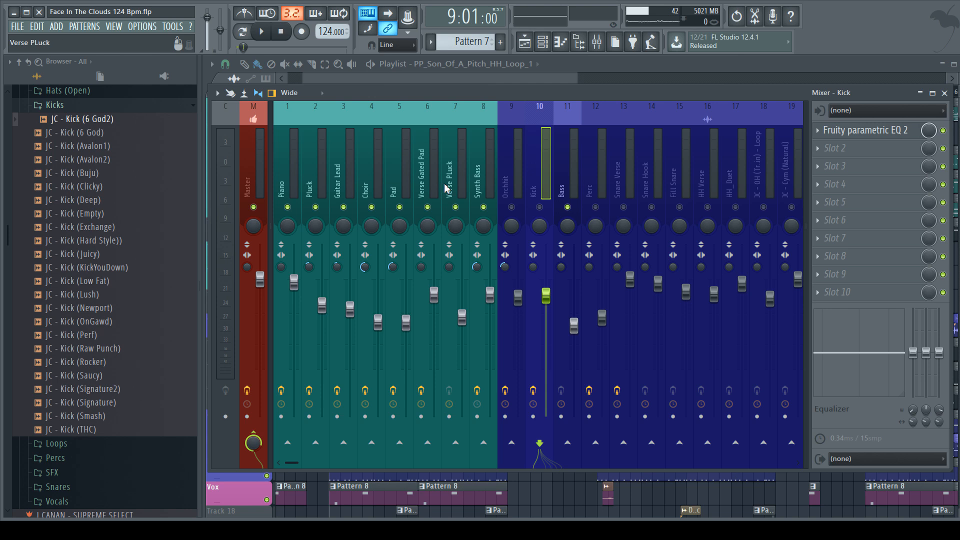
# Step: Play the melodic tracks with the Bass from bar 9 twice, checking their mixer levels, and stop playback
pyautogui.press('space')
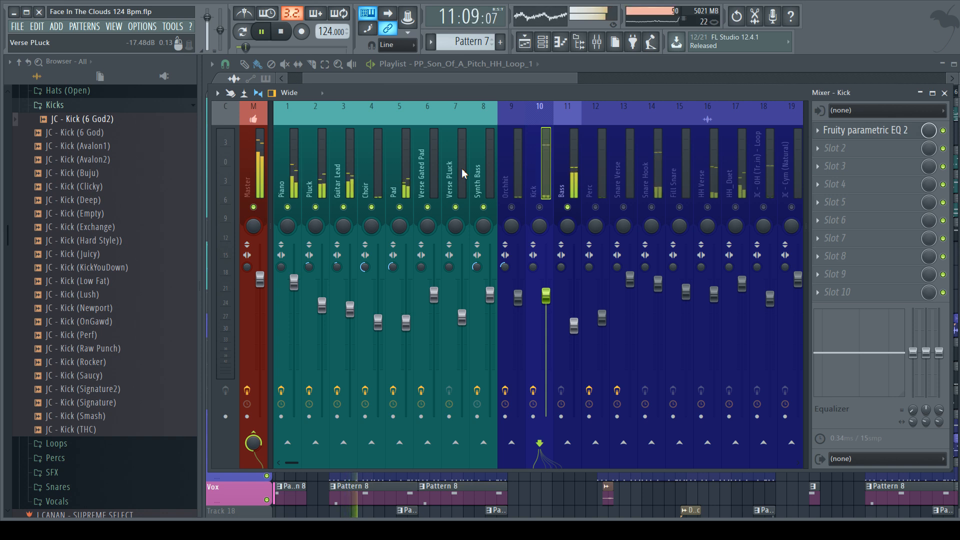
pyautogui.press('space')
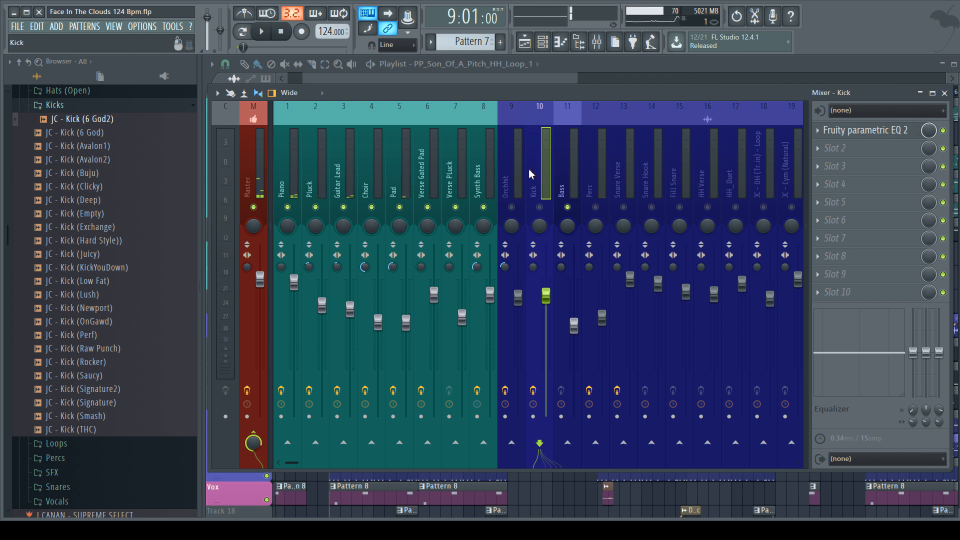
pyautogui.press('space')
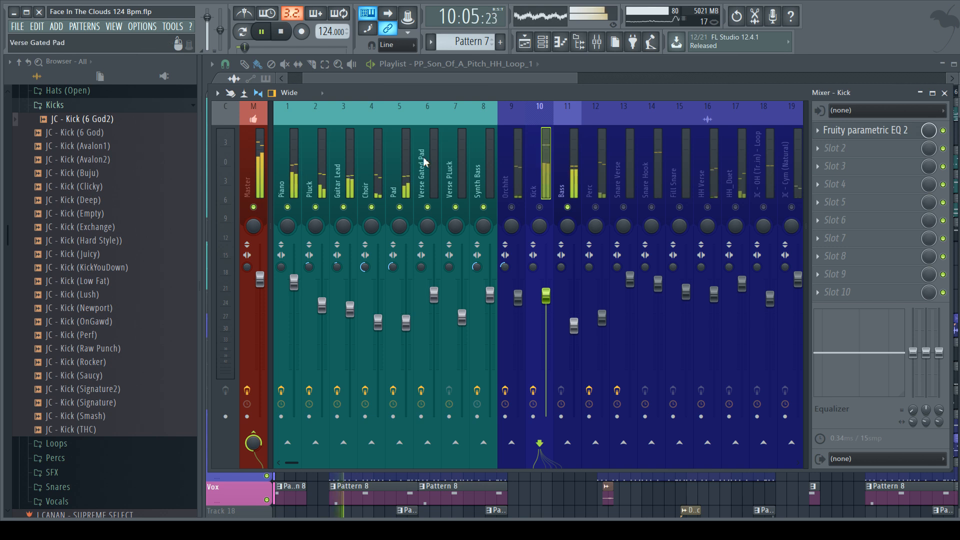
pyautogui.press('space')
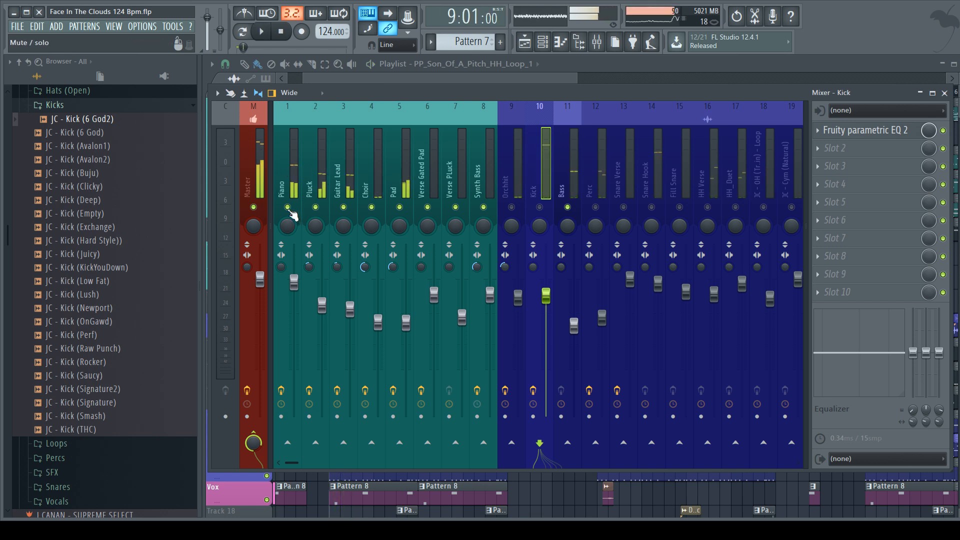
# Step: Solo the Piano track, unmute the Bass with it, and play both from bar 9
pyautogui.rightClick(288, 207)
pyautogui.click(569, 208)
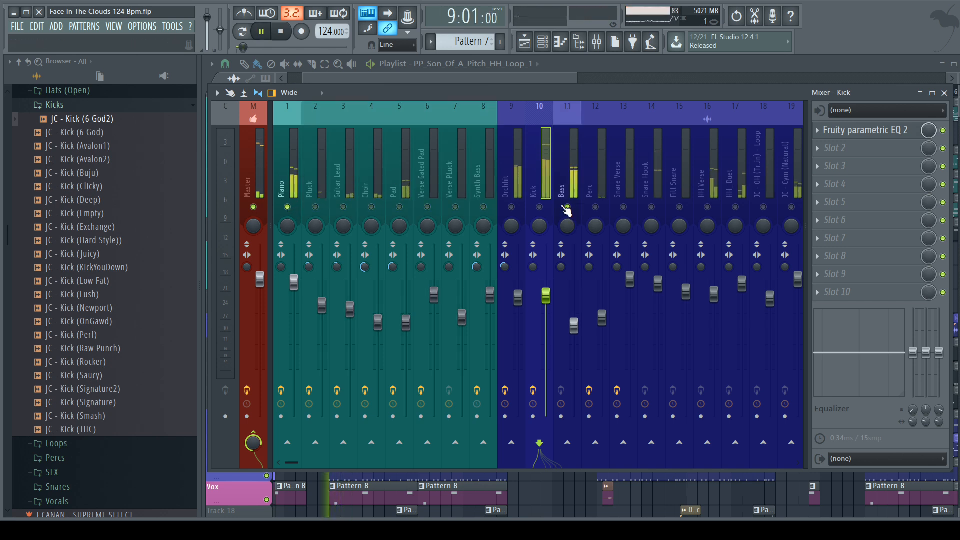
pyautogui.press('space')
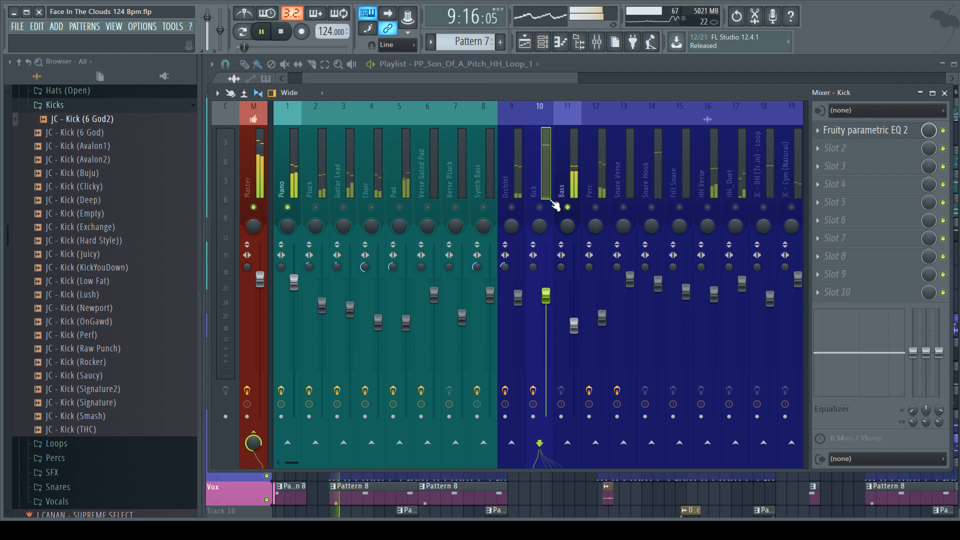
# Step: Lower the Piano track's volume slightly, replay it with the Bass from bar 9, and stop playback
pyautogui.moveTo(294, 281); pyautogui.dragTo(295, 287)
pyautogui.press('space')
pyautogui.press('space')
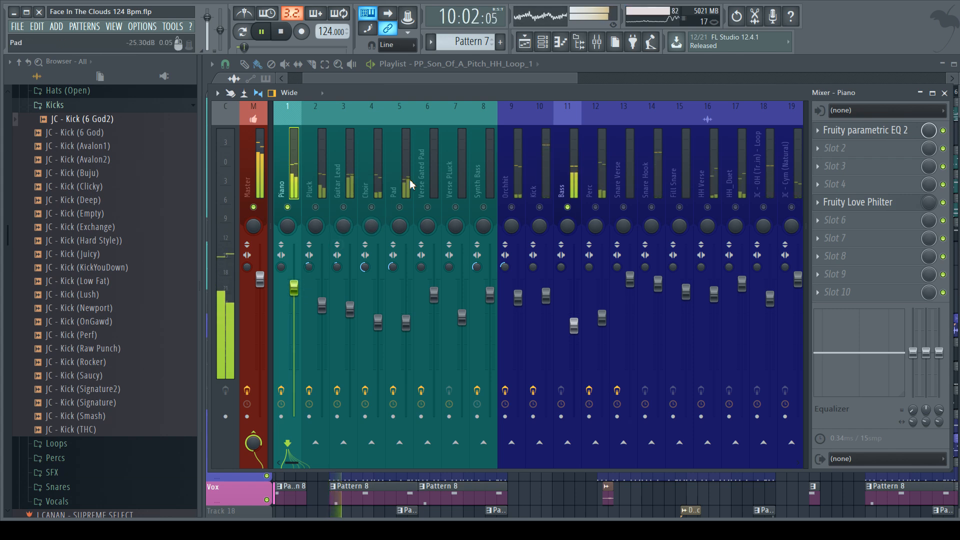
pyautogui.press('space')
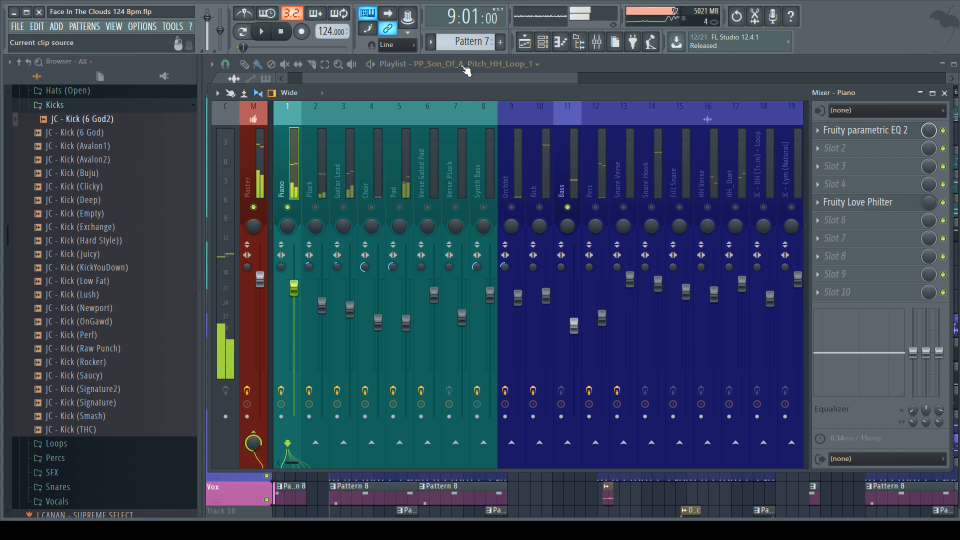
# Step: Check the arrangement in the playlist, unmute the Kick alongside Piano and Bass in the mixer, and play them from bar 9 before stopping
pyautogui.click(525, 44)
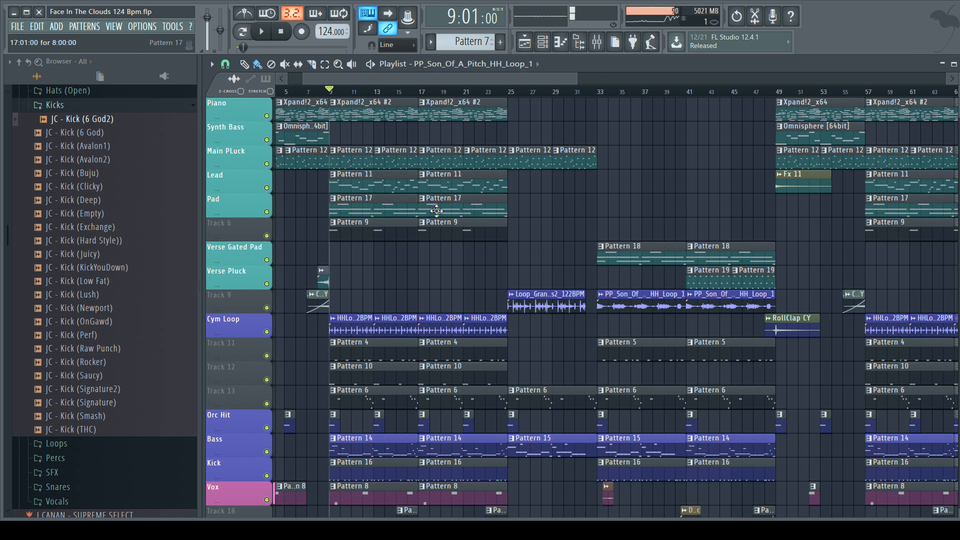
pyautogui.click(598, 42)
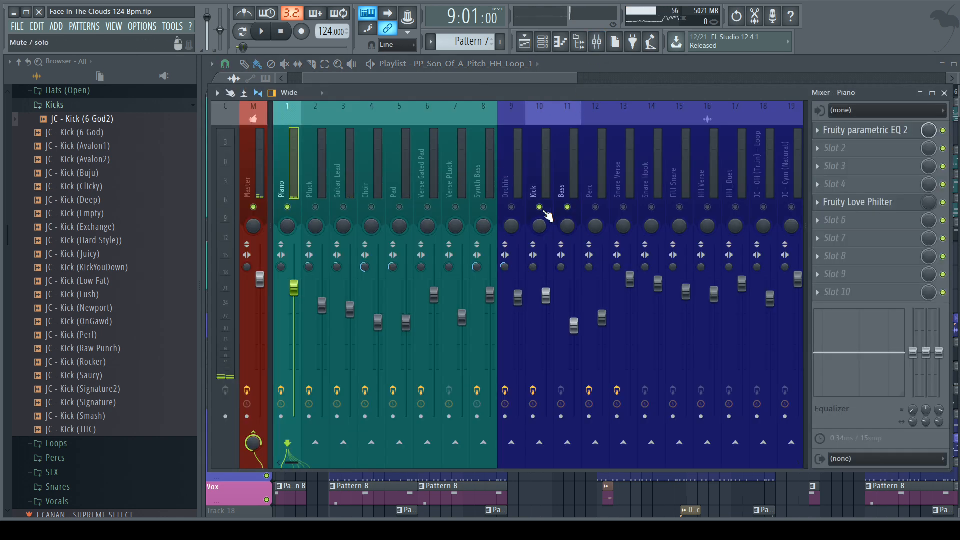
pyautogui.press('space')
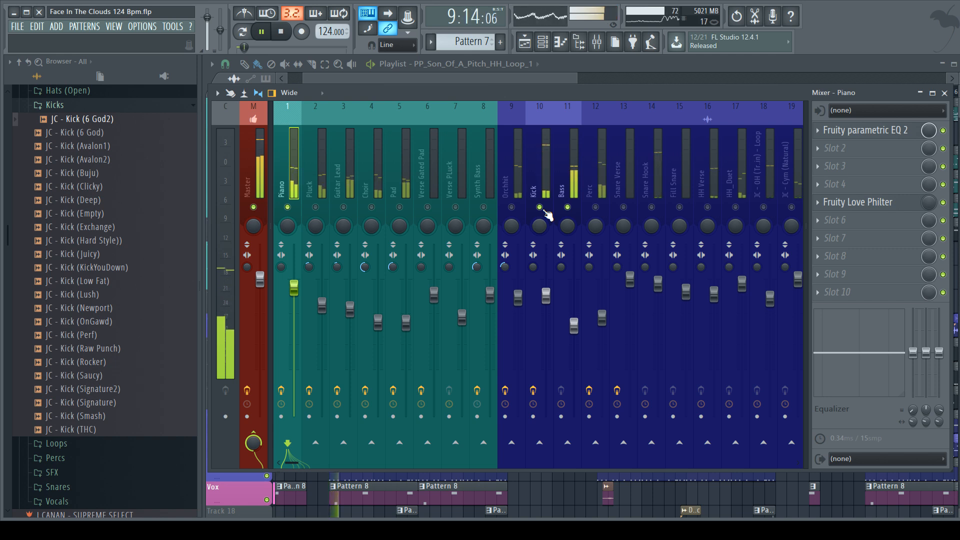
pyautogui.press('space')
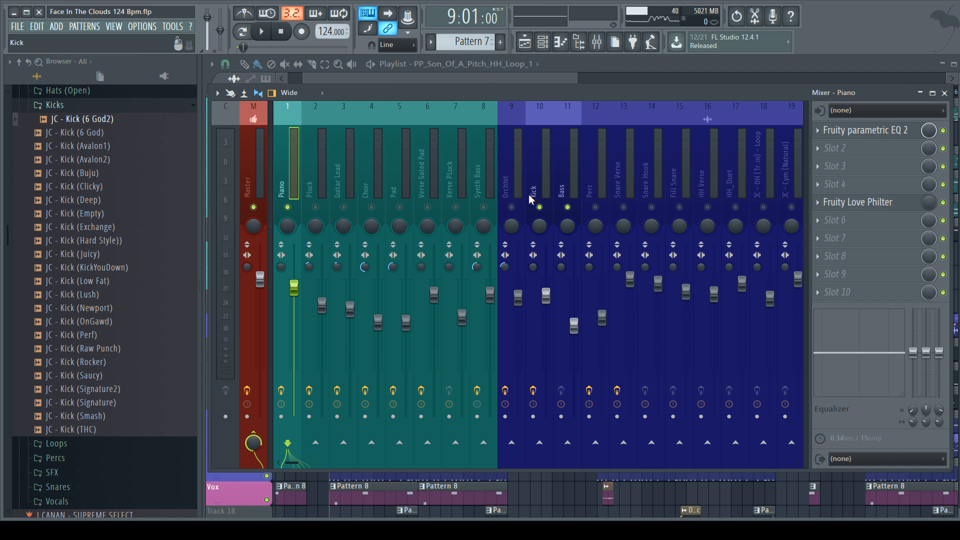
# Step: Inspect the Kick and Bass mixer tracks alternately, ending with Kick selected
pyautogui.click(530, 195)
pyautogui.click(560, 156)
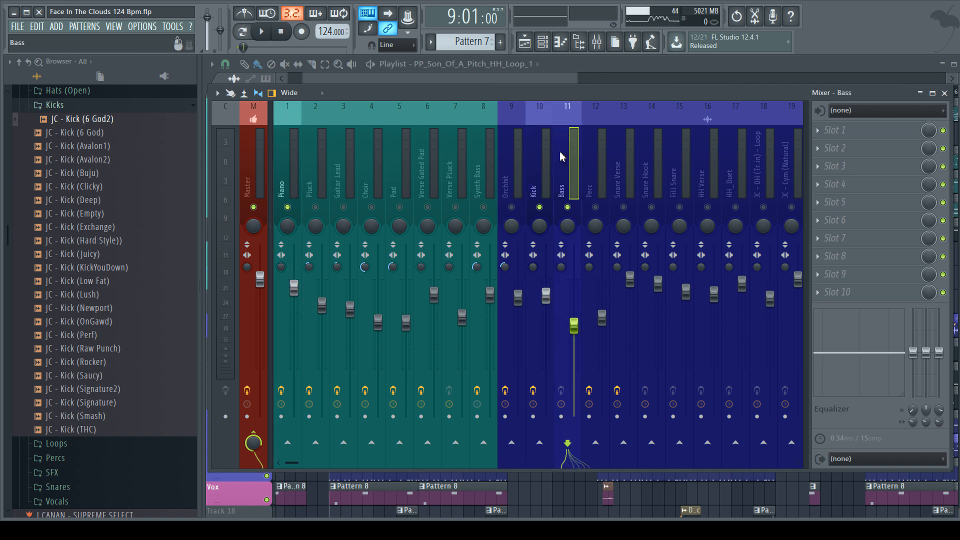
pyautogui.click(537, 181)
pyautogui.click(564, 176)
pyautogui.click(531, 180)
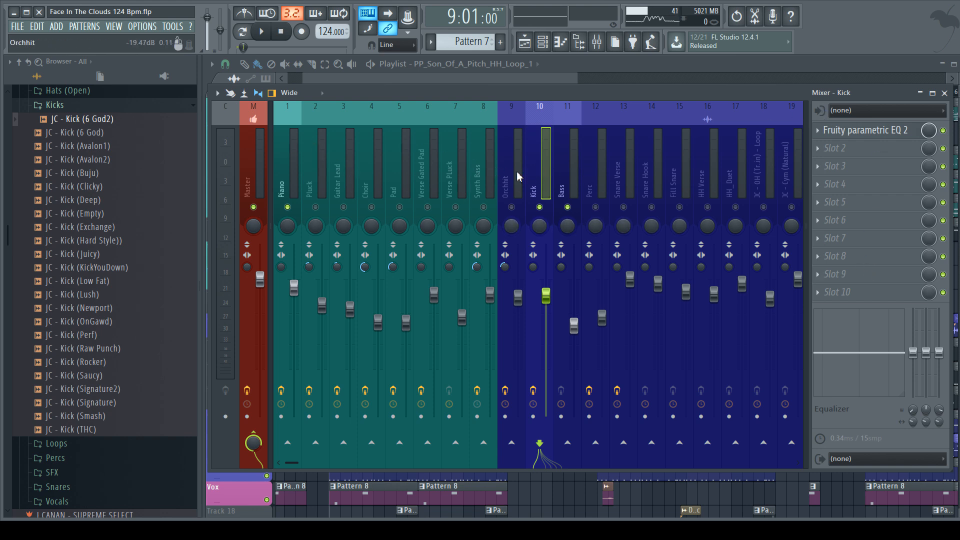
# Step: Look across the remaining mixer tracks and return to the playlist
pyautogui.scroll(-3, 544, 174)
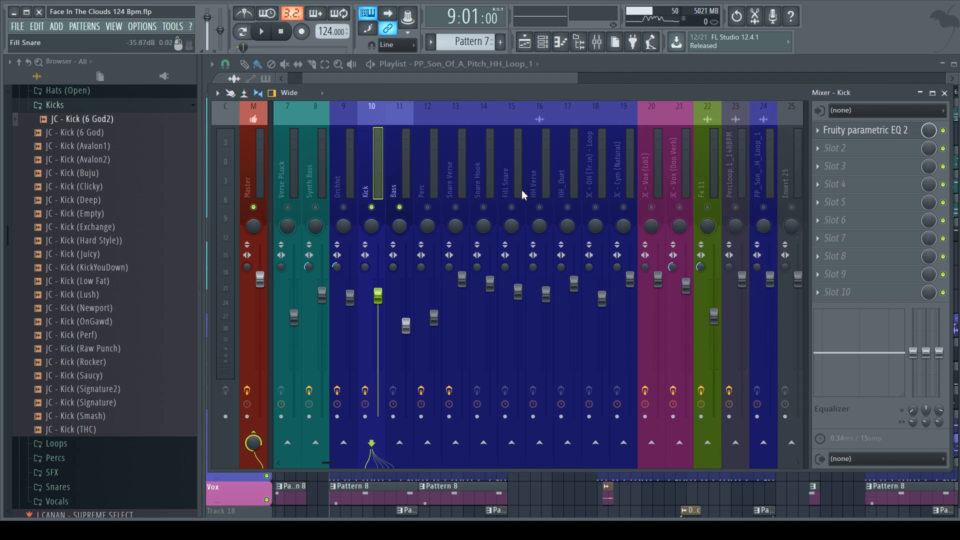
pyautogui.click(399, 206)
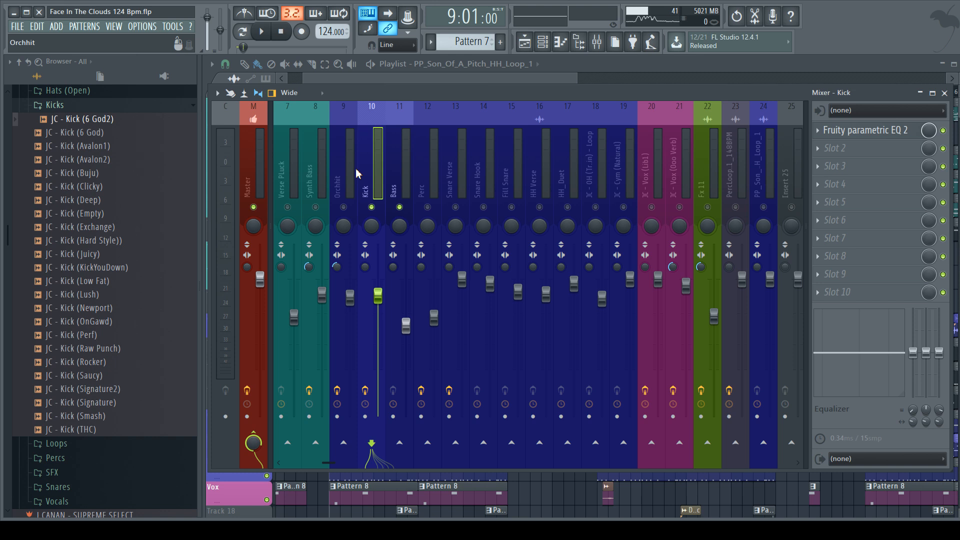
pyautogui.hscroll(-3, 403, 169)
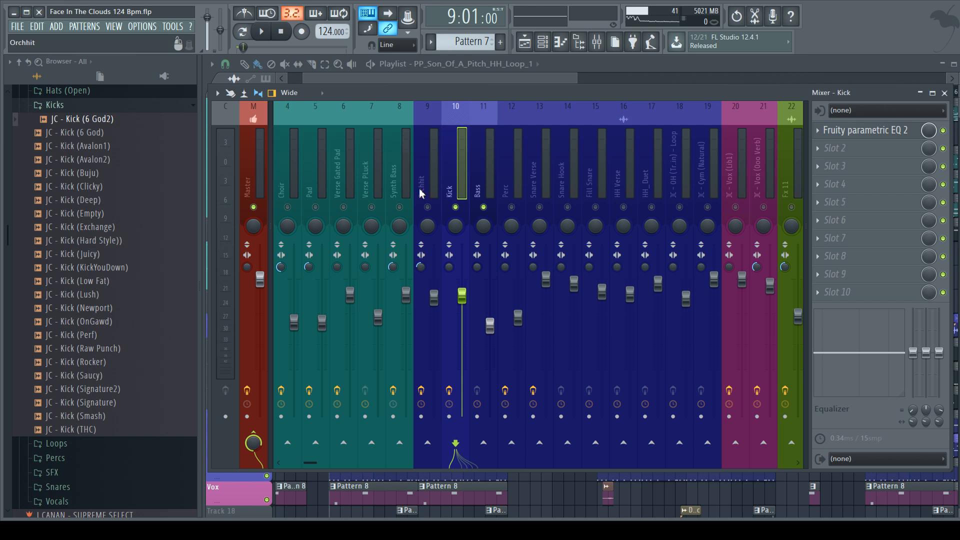
pyautogui.hscroll(-3, 430, 188)
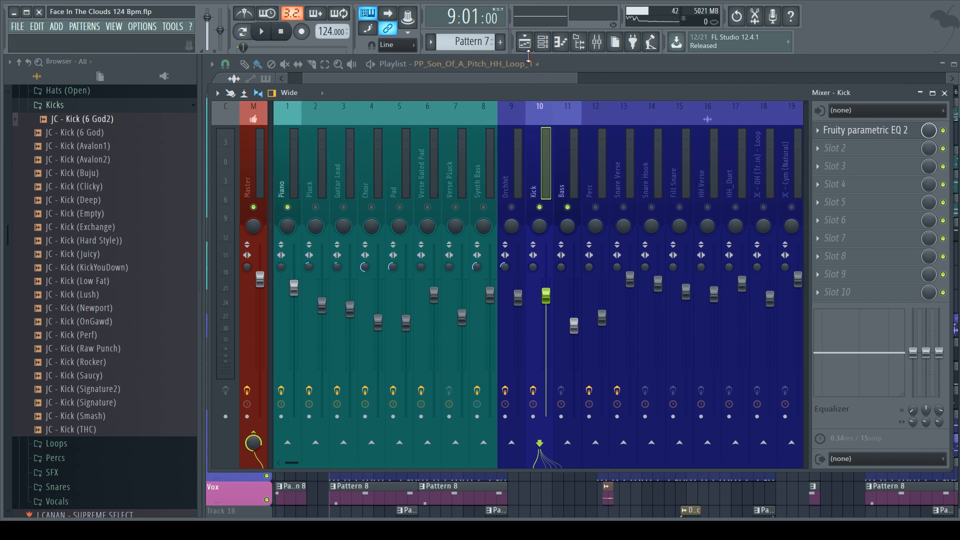
pyautogui.click(525, 42)
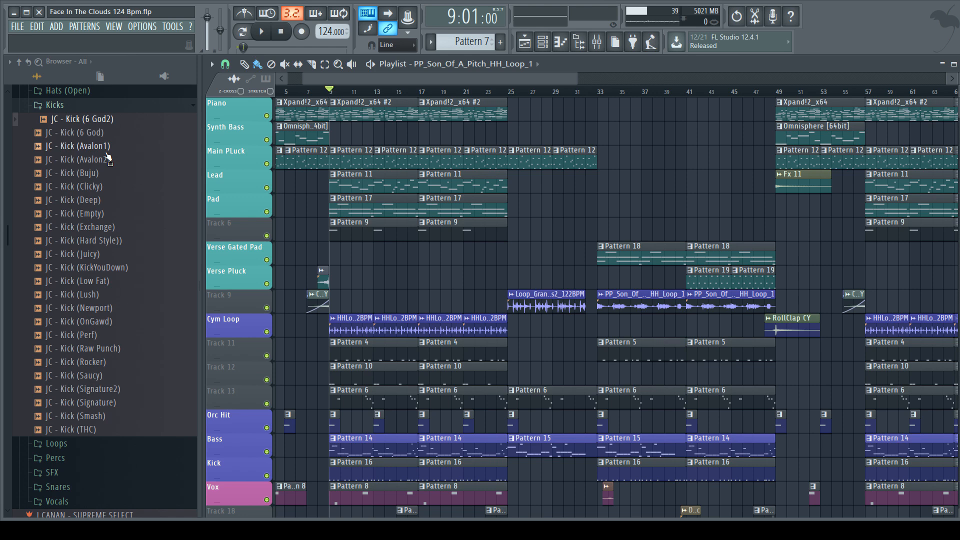
# Step: Browse the kick samples in the J Canan - Supreme Select folder
pyautogui.scroll(3, 100, 191)
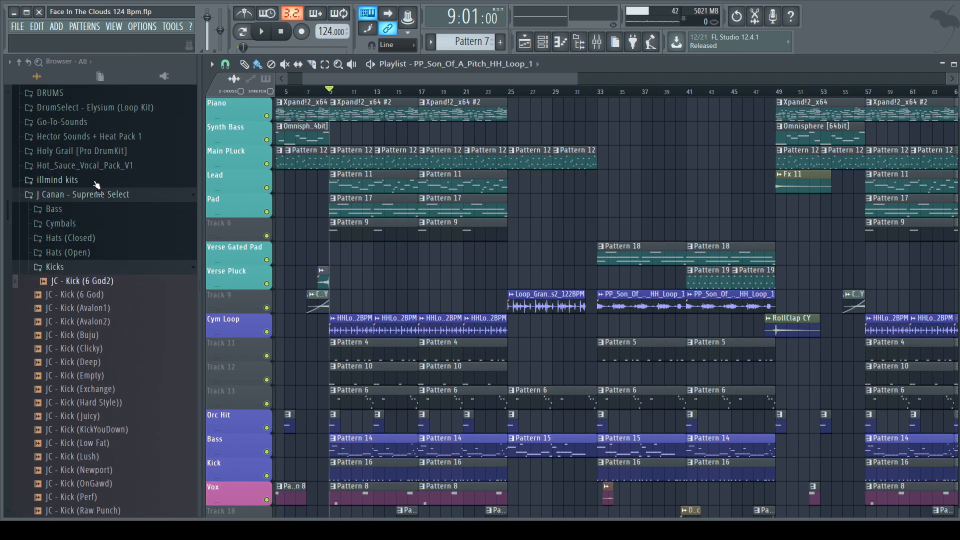
pyautogui.scroll(-1, 91, 213)
pyautogui.scroll(-2, 80, 256)
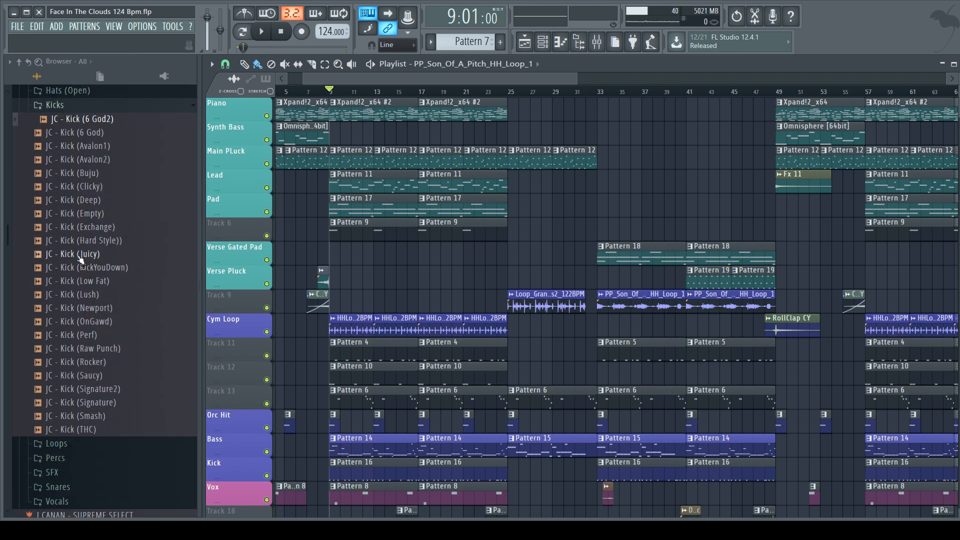
pyautogui.scroll(-4, 81, 256)
pyautogui.scroll(6, 80, 256)
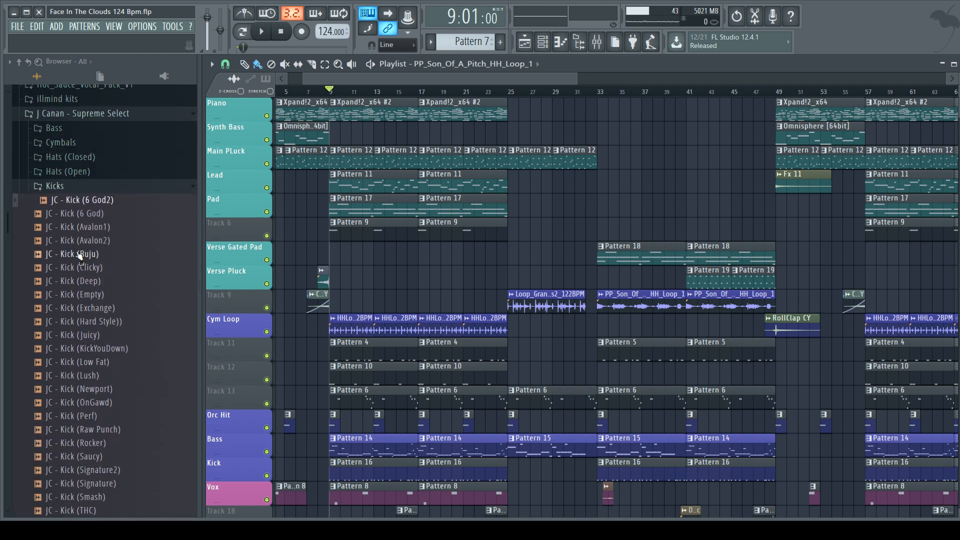
pyautogui.scroll(-2, 102, 234)
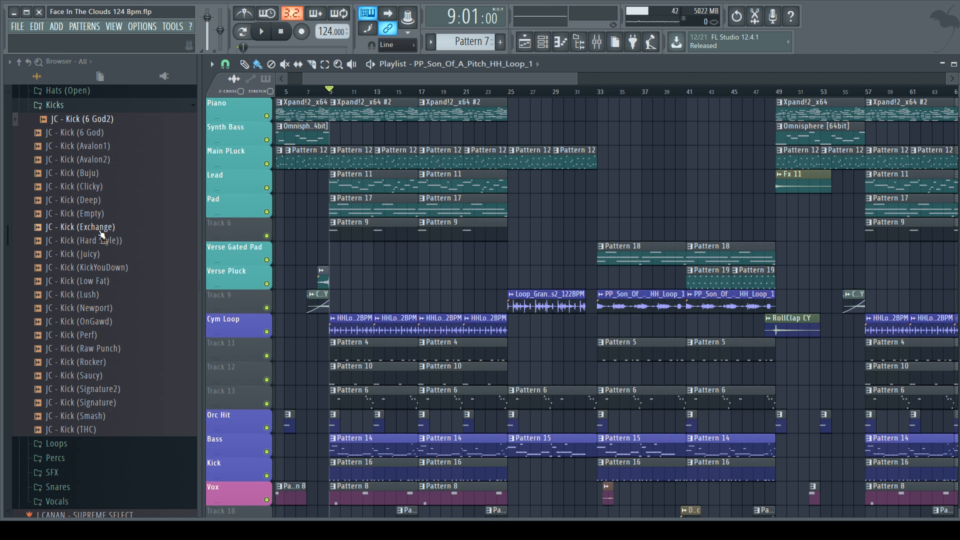
# Step: Play the Piano, Kick and Bass from bar 9 with the mixer open, and stop playback
pyautogui.click(597, 42)
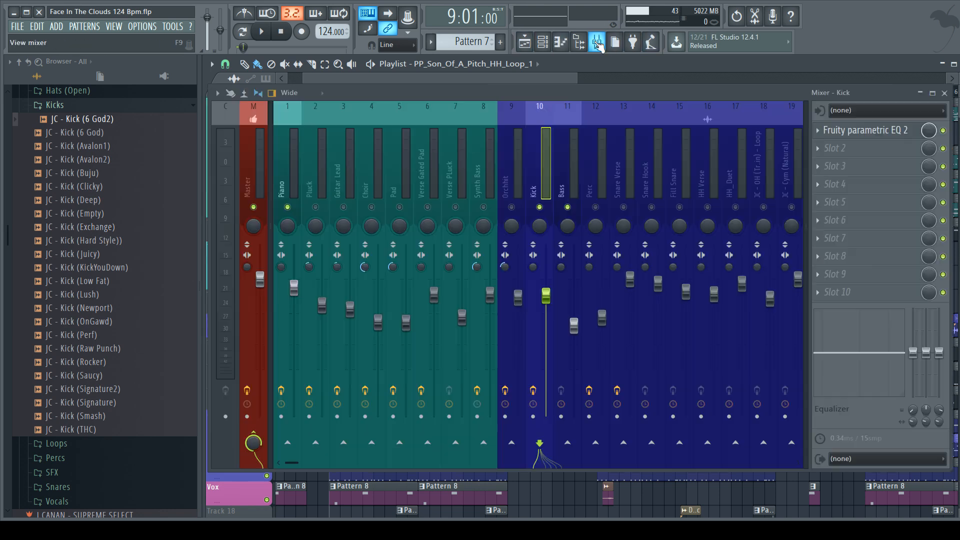
pyautogui.hscroll(3, 379, 180)
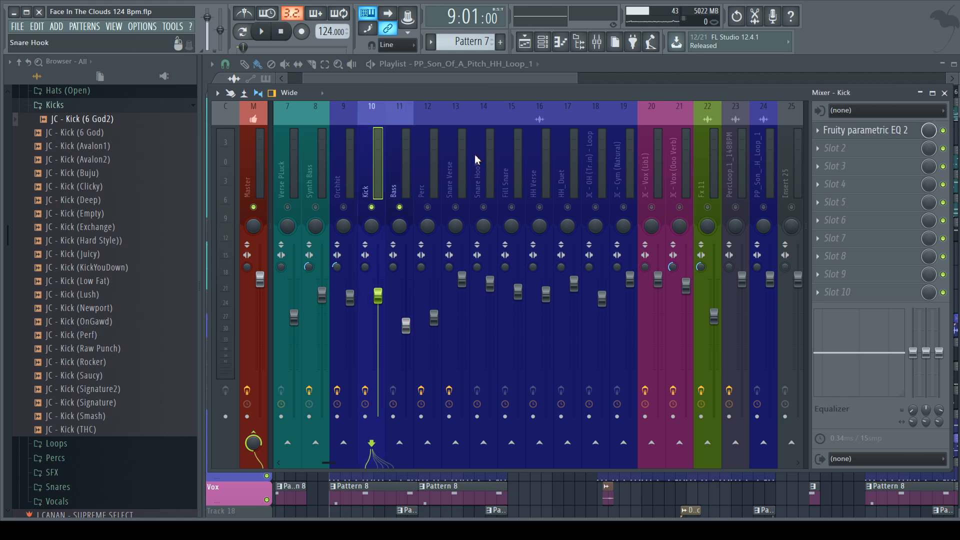
pyautogui.press('space')
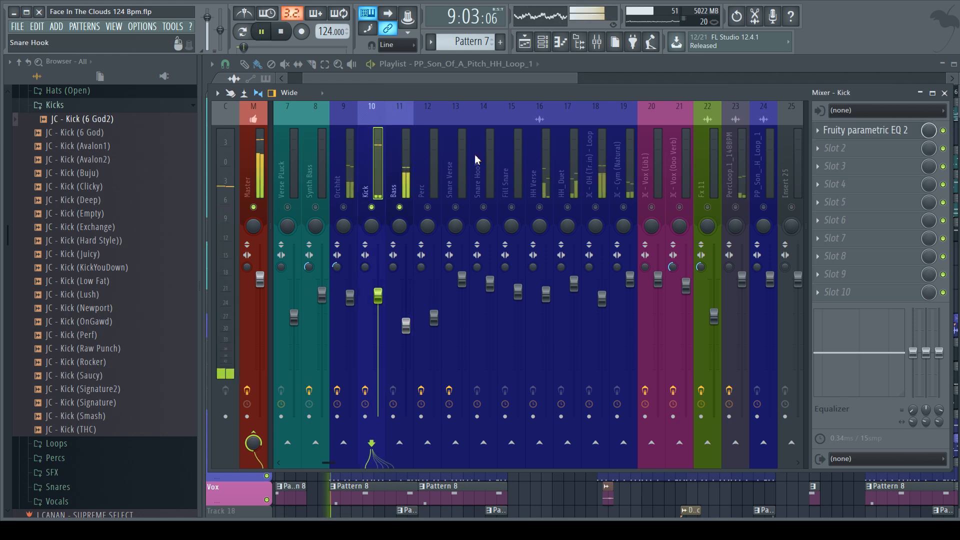
pyautogui.press('space')
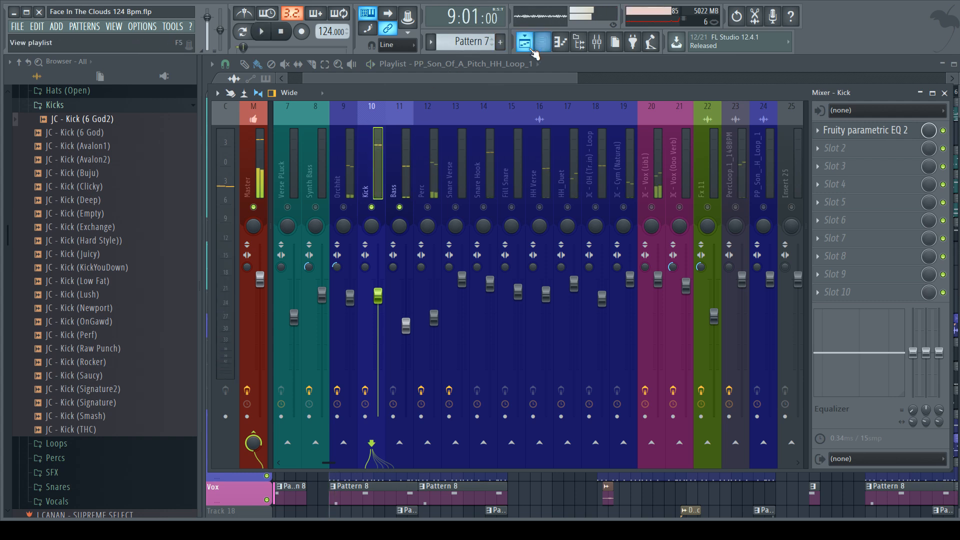
# Step: Play the arrangement from bar 33 with all mixer tracks unmuted, and stop playback
pyautogui.press('F9')
pyautogui.click(601, 92)
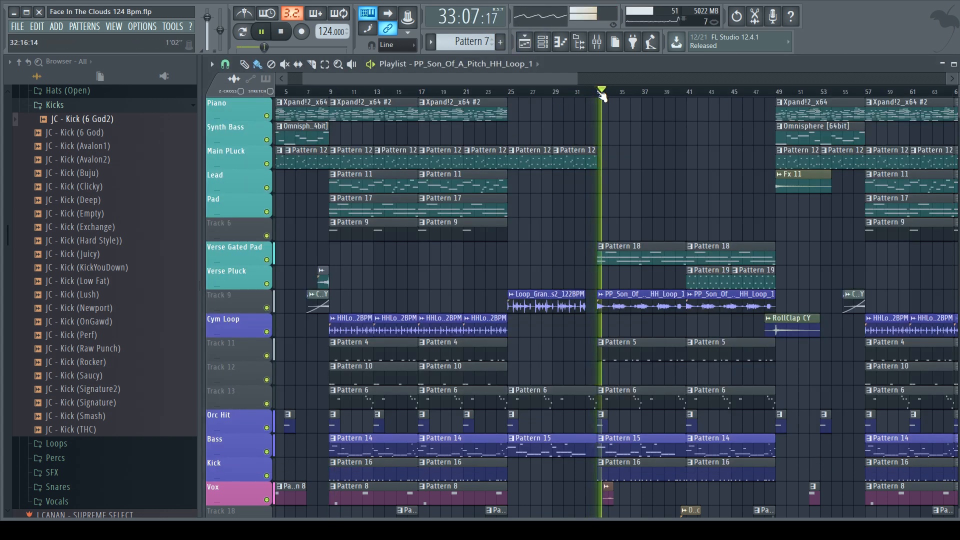
pyautogui.click(597, 42)
pyautogui.rightClick(375, 207)
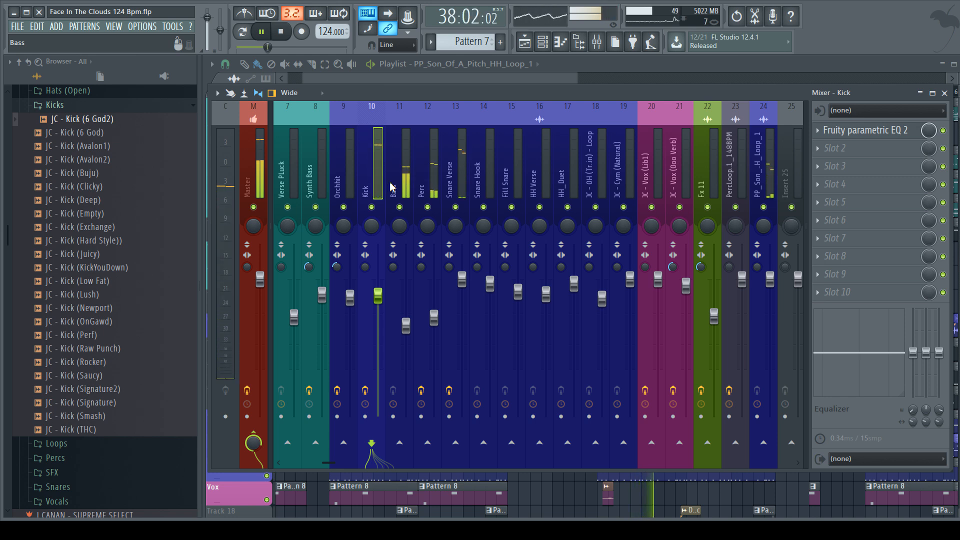
pyautogui.press('space')
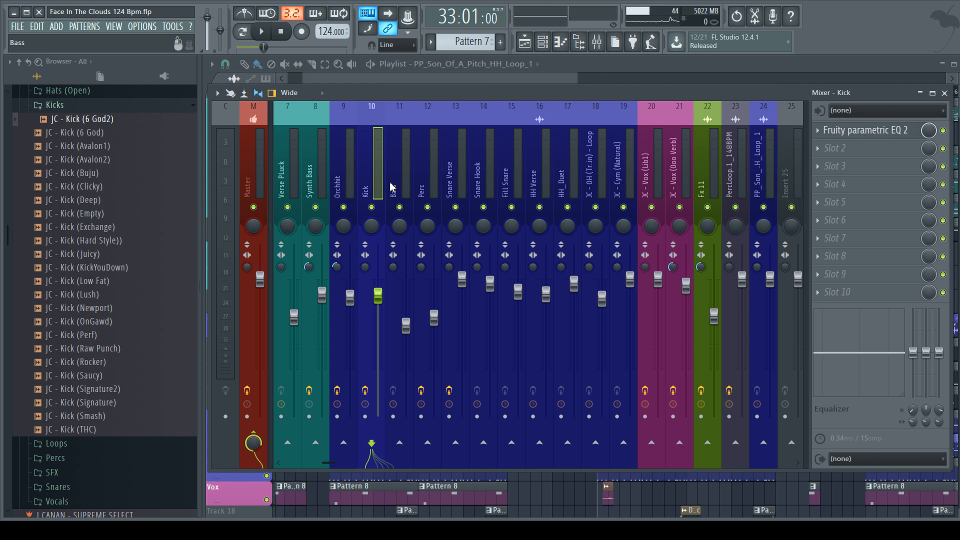
# Step: Open iZotope Ozone 7 on the Master track and display its Dynamics module
pyautogui.scroll(3, 392, 187)
pyautogui.scroll(-3, 391, 188)
pyautogui.click(254, 188)
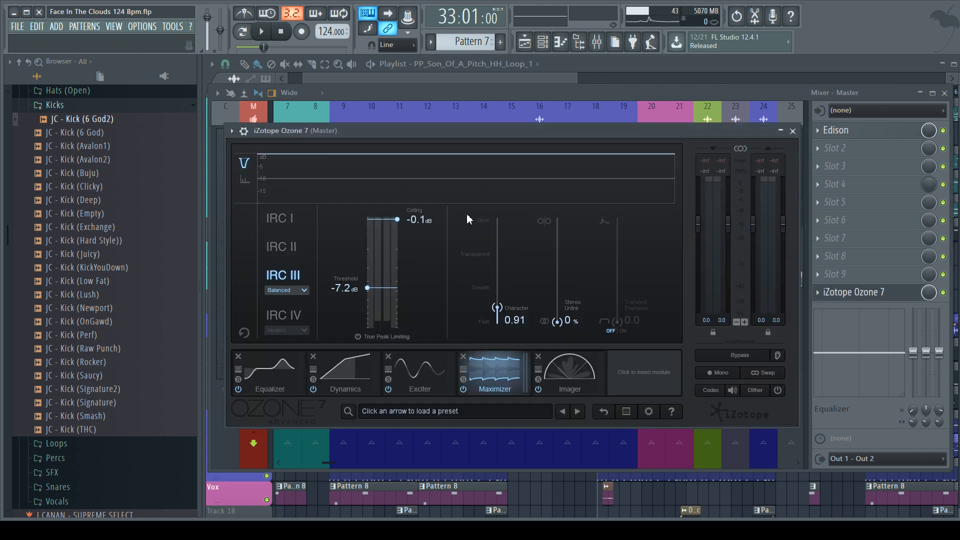
pyautogui.moveTo(392, 132); pyautogui.dragTo(381, 92)
pyautogui.click(357, 350)
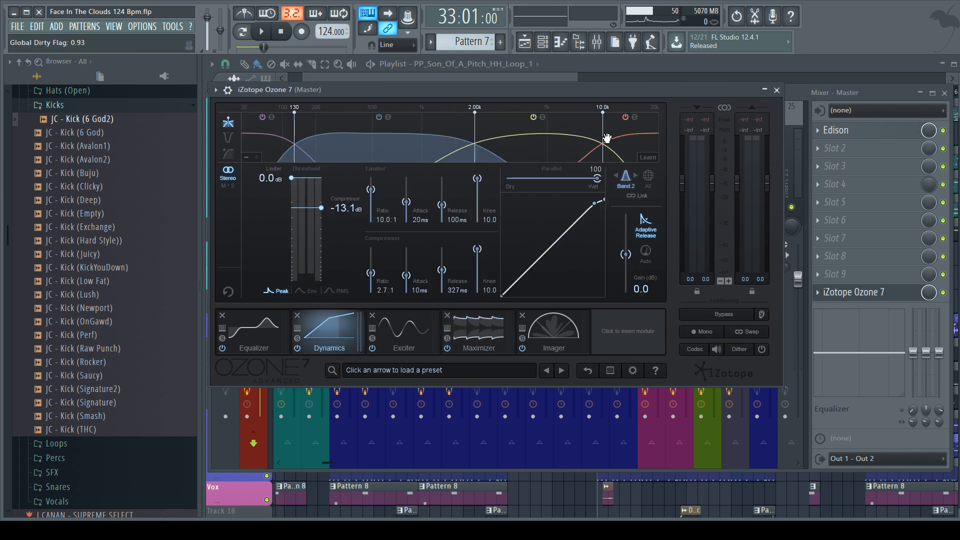
# Step: Select Band 1 in the Dynamics module and play from bar 33 to check its compression
pyautogui.click(285, 150)
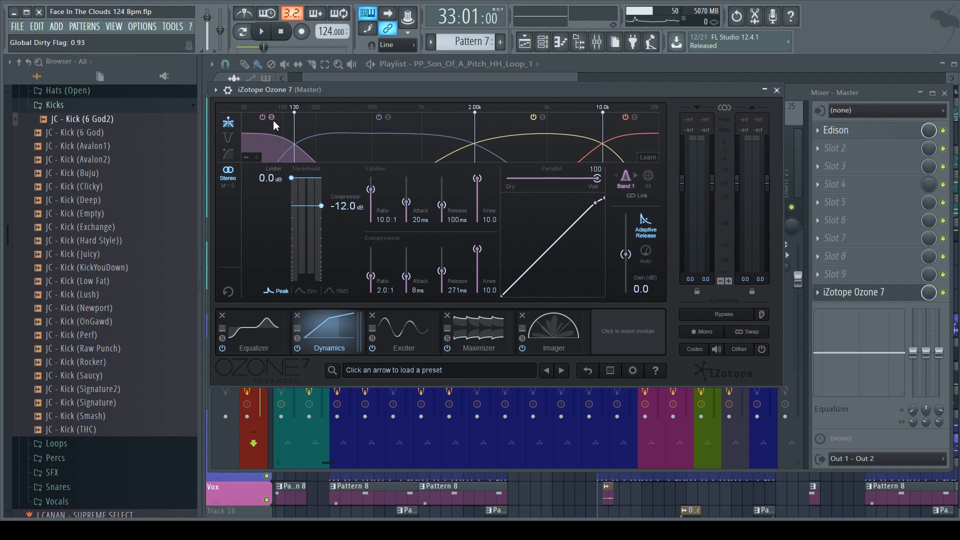
pyautogui.press('space')
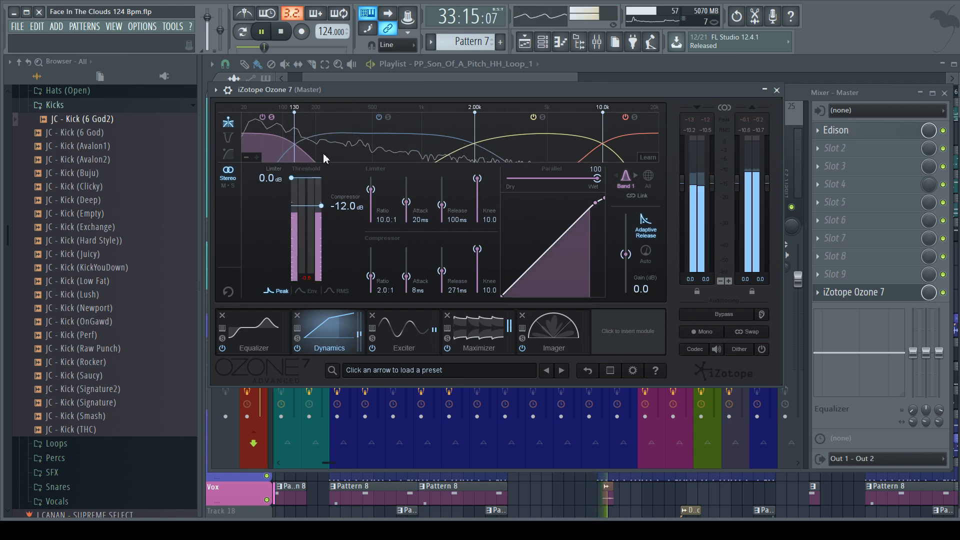
pyautogui.press('space')
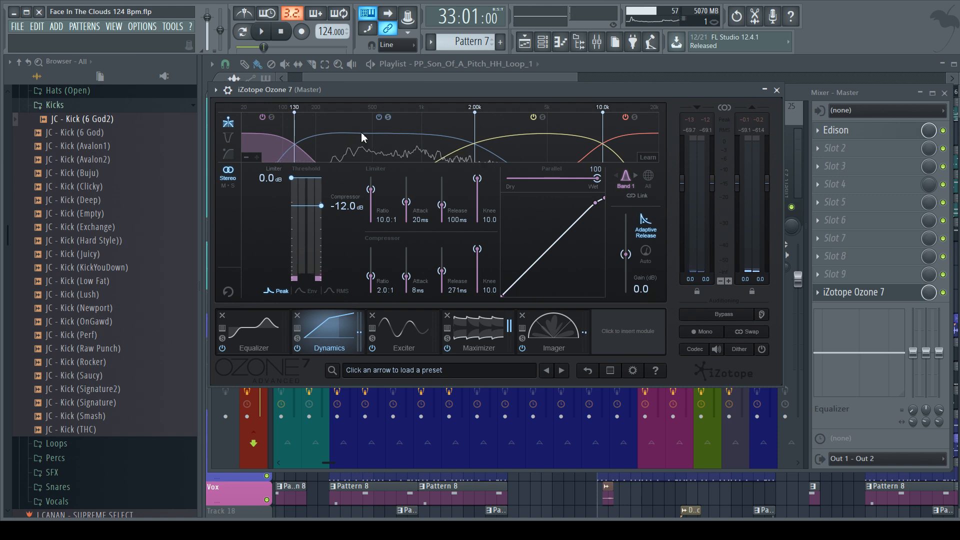
# Step: Select Band 2 in the Dynamics module, audition its compression from bar 33, and close Ozone 7
pyautogui.click(383, 145)
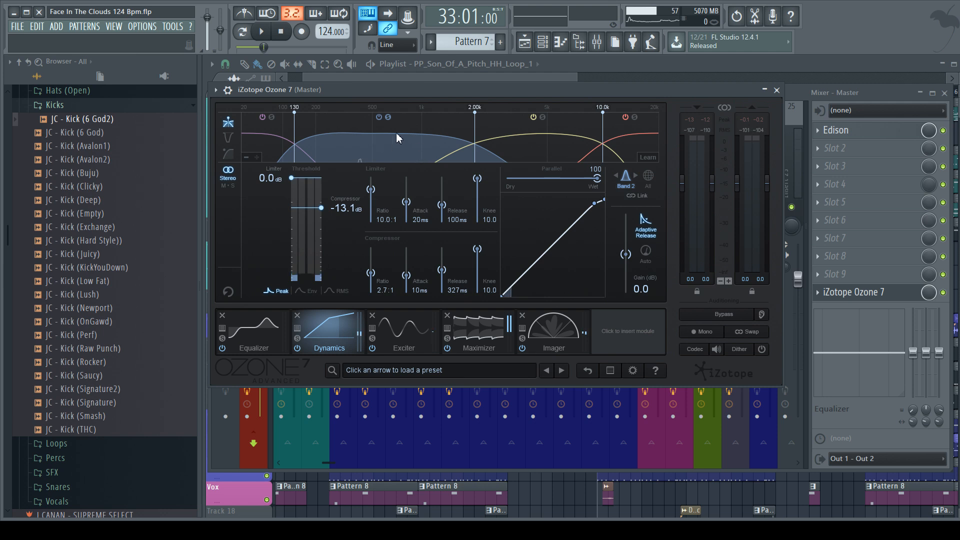
pyautogui.press('space')
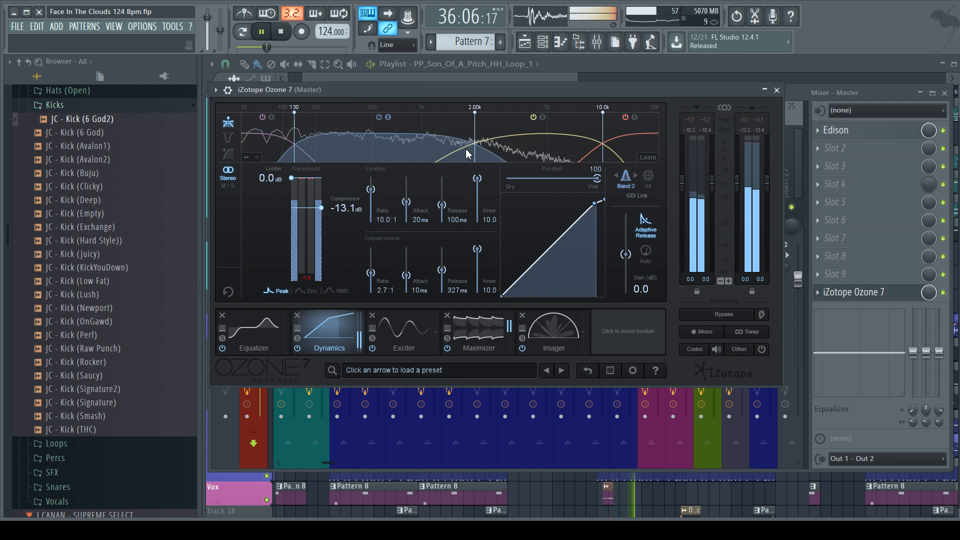
pyautogui.press('space')
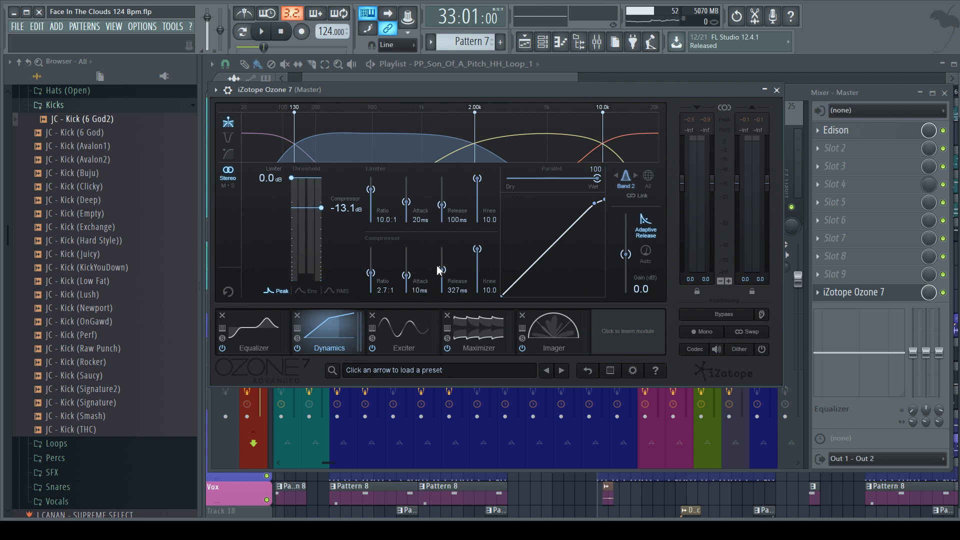
pyautogui.click(371, 224)
pyautogui.click(778, 90)
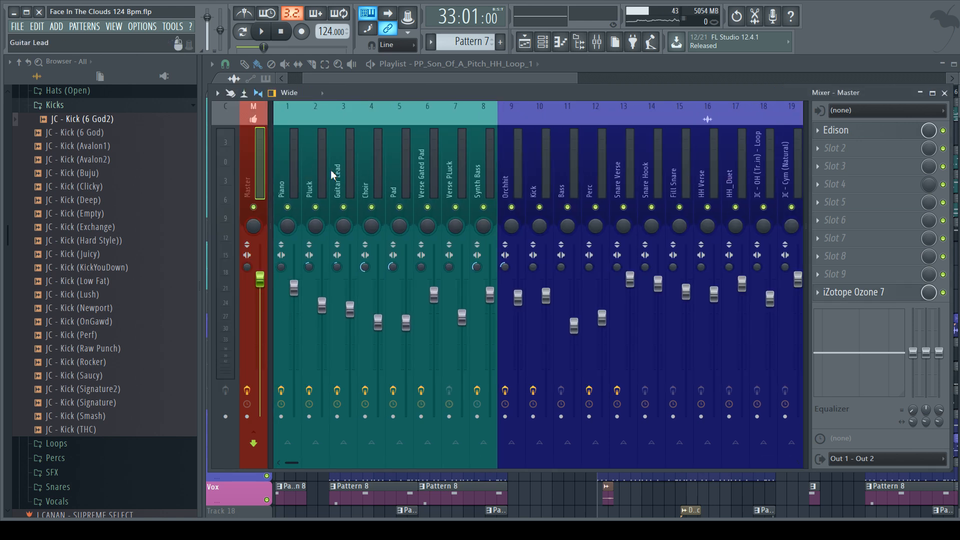
# Step: Look across the mixer tracks and select the Kick track
pyautogui.scroll(-3, 555, 168)
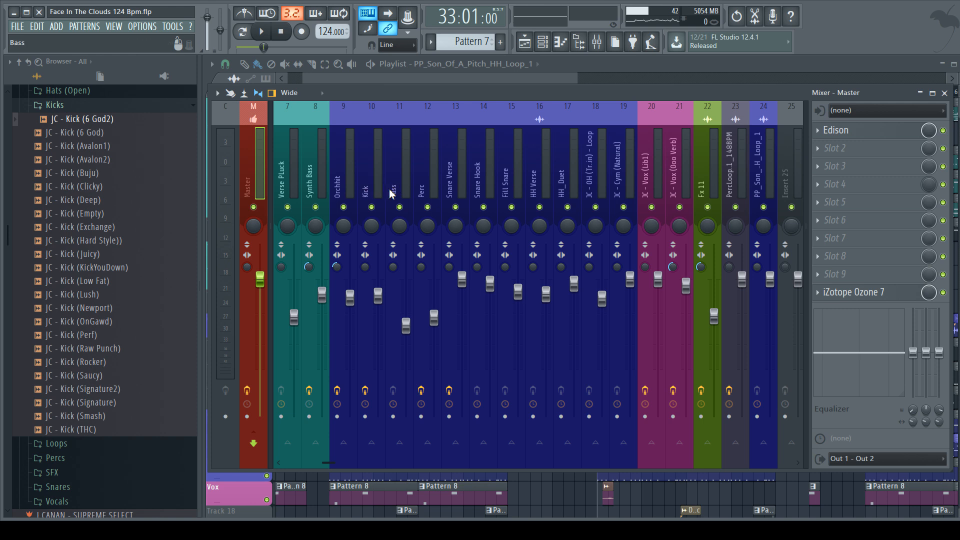
pyautogui.scroll(2, 439, 181)
pyautogui.click(445, 173)
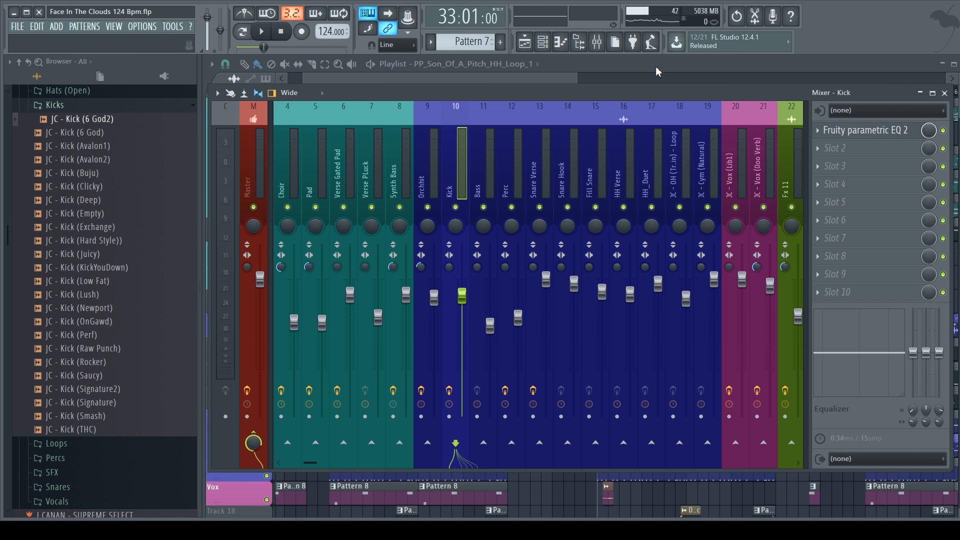
# Step: Reopen Ozone 7 on the Master track and play from bar 33 with the Maximizer module displayed
pyautogui.click(250, 170)
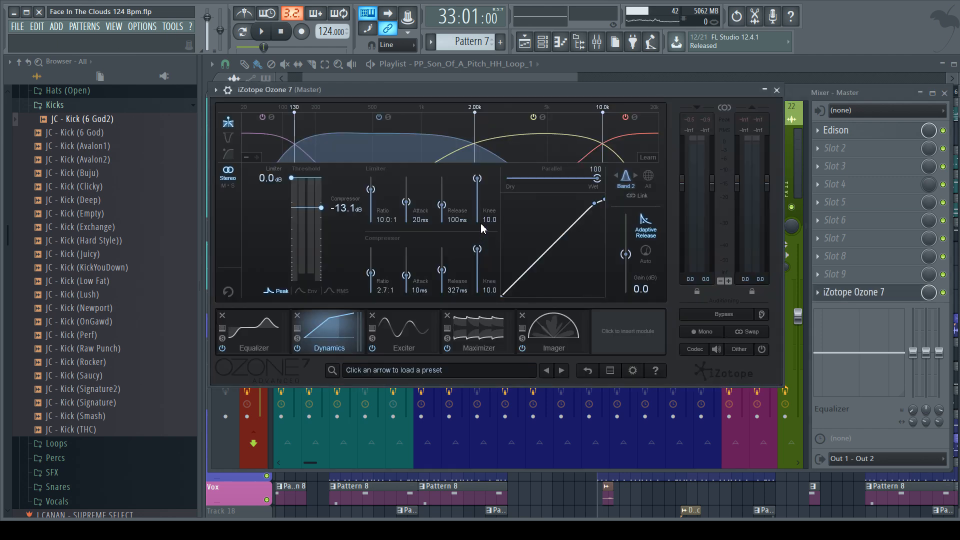
pyautogui.click(466, 340)
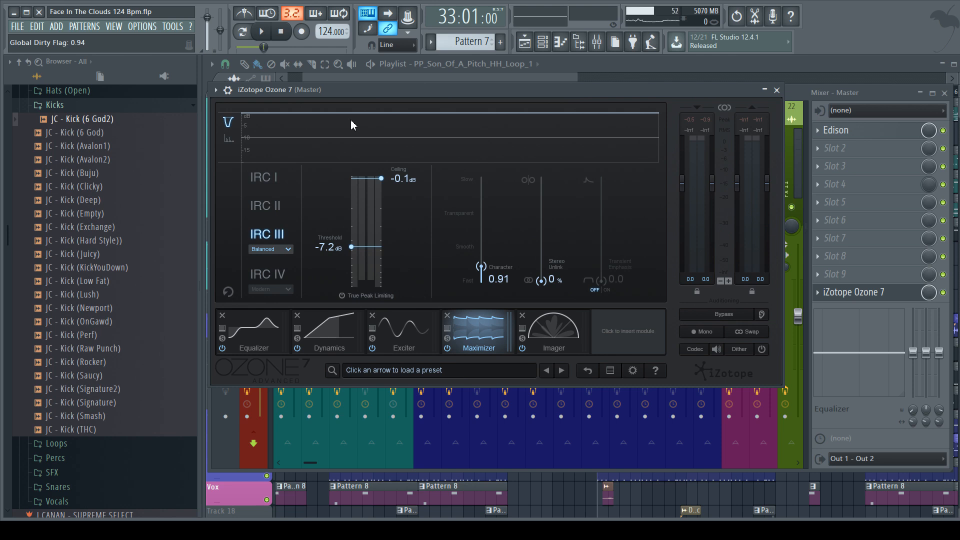
pyautogui.press('space')
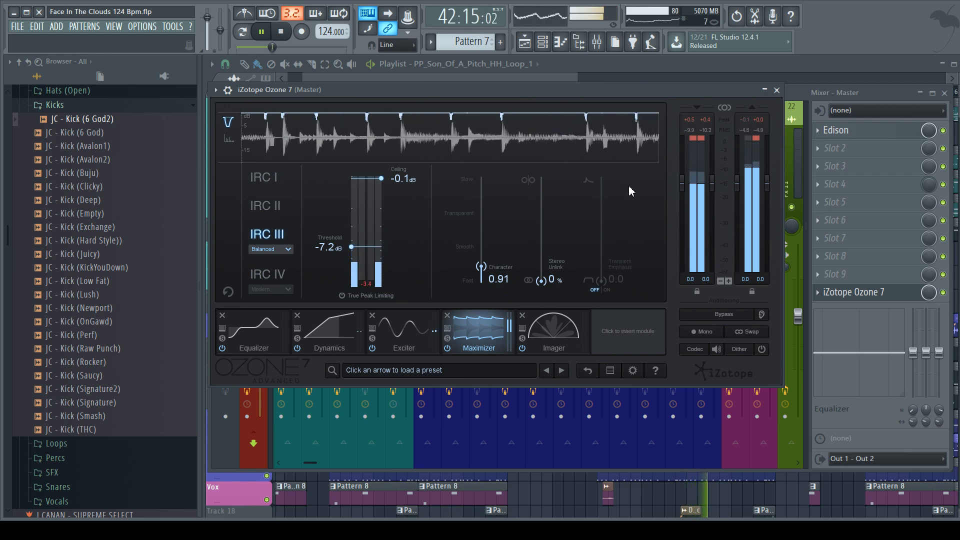
# Step: Check the Imager, Maximizer, Exciter and Dynamics modules during playback, and stop playback and close Ozone 7
pyautogui.click(552, 333)
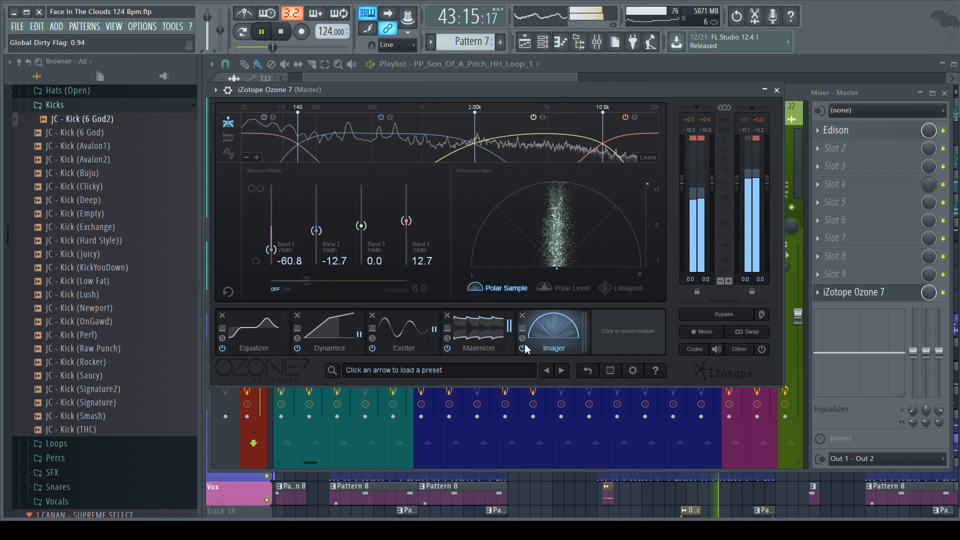
pyautogui.click(504, 344)
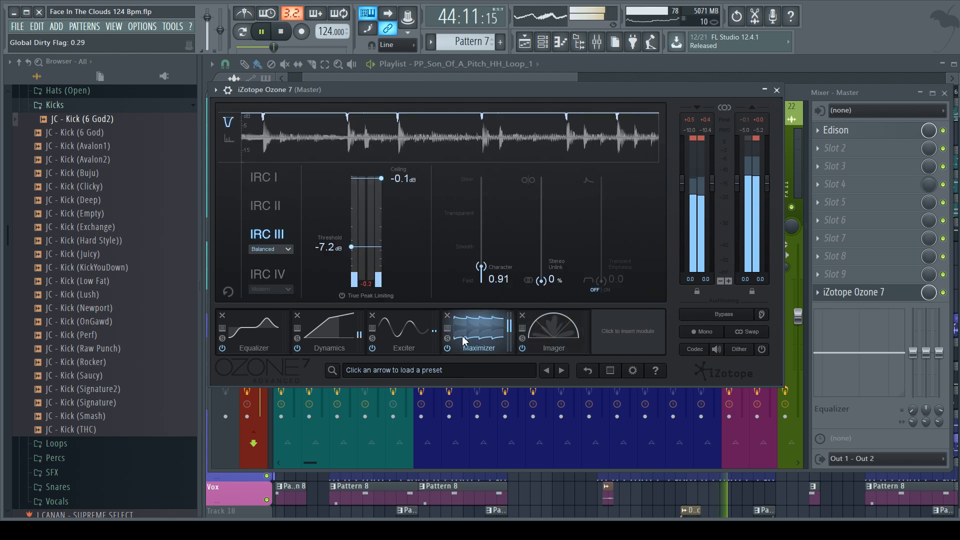
pyautogui.click(396, 338)
pyautogui.click(328, 334)
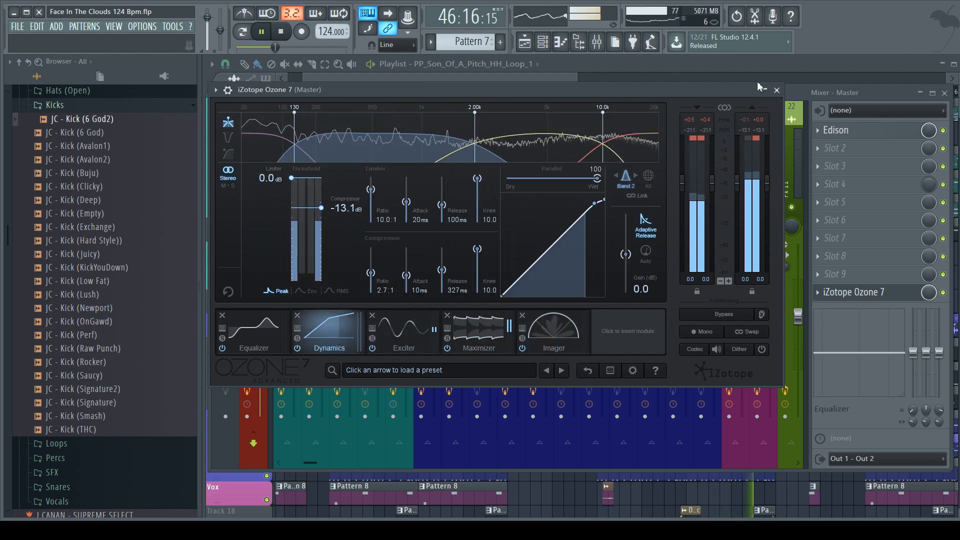
pyautogui.press('space')
pyautogui.click(776, 90)
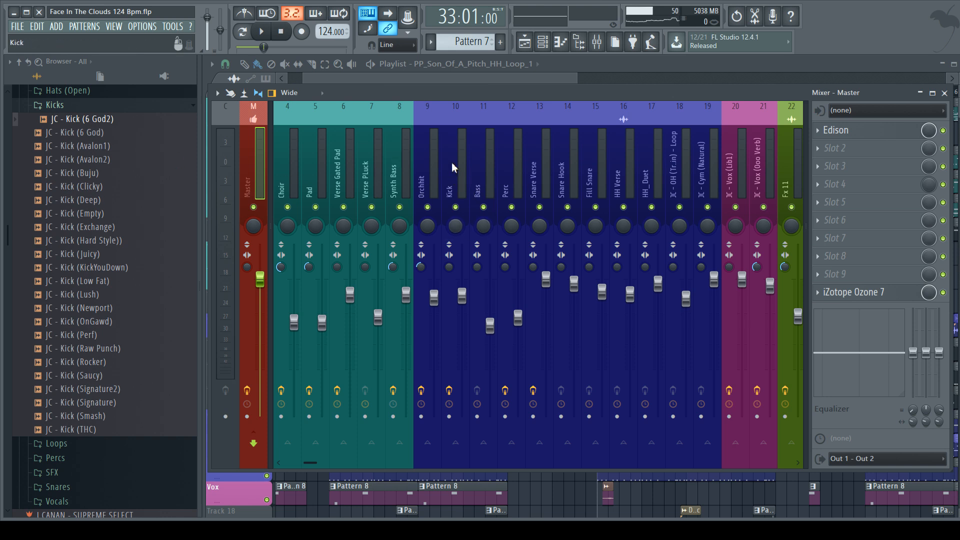
pyautogui.scroll(3, 433, 168)
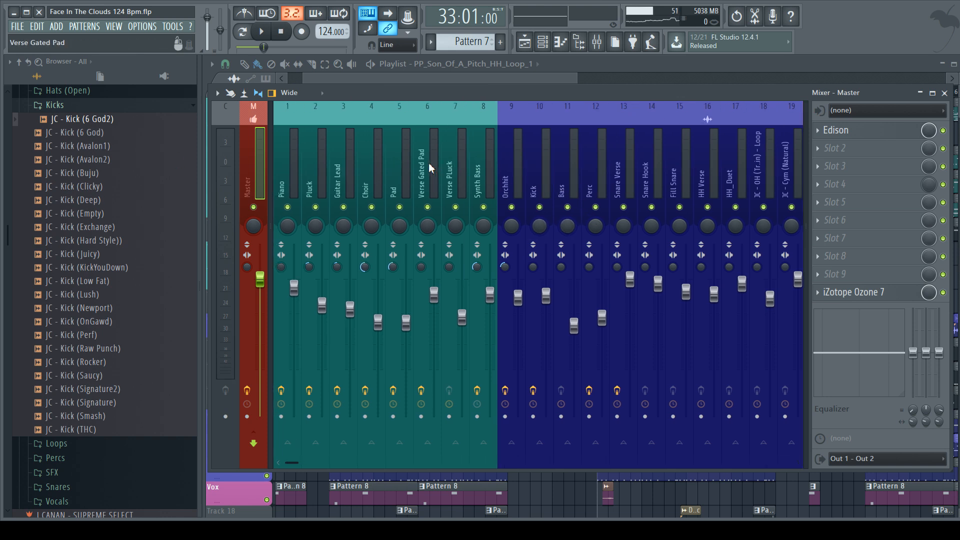
pyautogui.click(348, 79)
pyautogui.moveTo(348, 80); pyautogui.dragTo(343, 80)
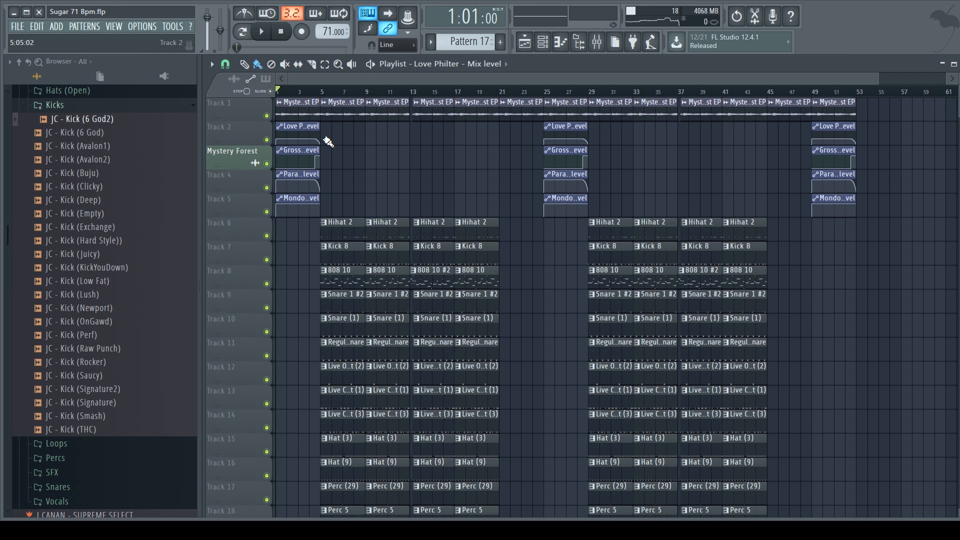
# Step: Play the song from bar 1 and examine the playlist arrangement, including the drum, 808 and percussion tracks
pyautogui.scroll(-2, 318, 142)
pyautogui.scroll(2, 316, 138)
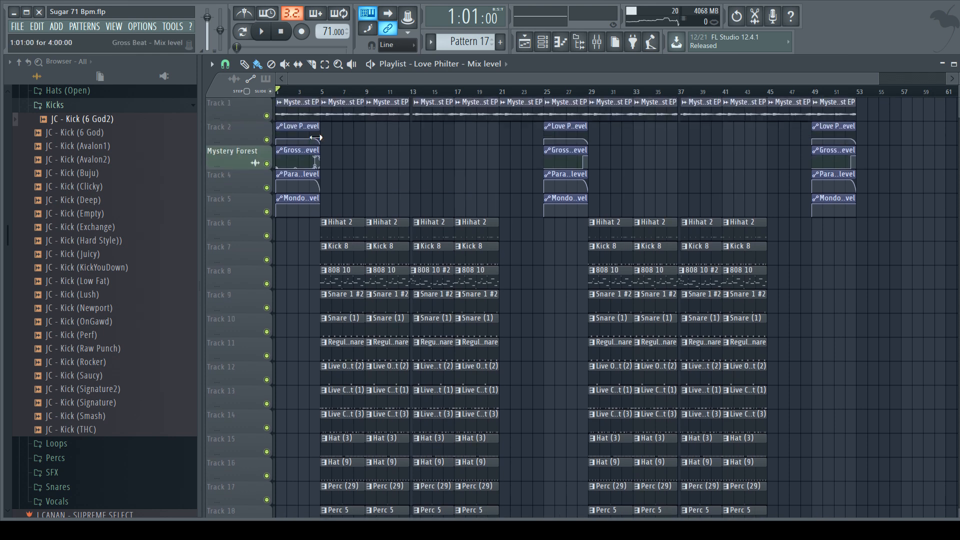
pyautogui.scroll(-4, 316, 138)
pyautogui.scroll(2, 316, 138)
pyautogui.scroll(2, 316, 138)
pyautogui.press('space')
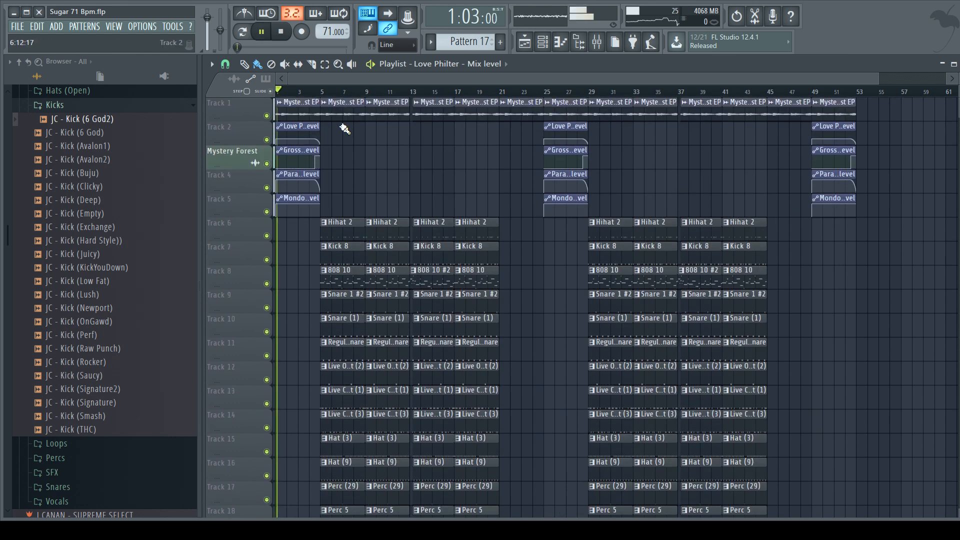
pyautogui.scroll(-2, 343, 130)
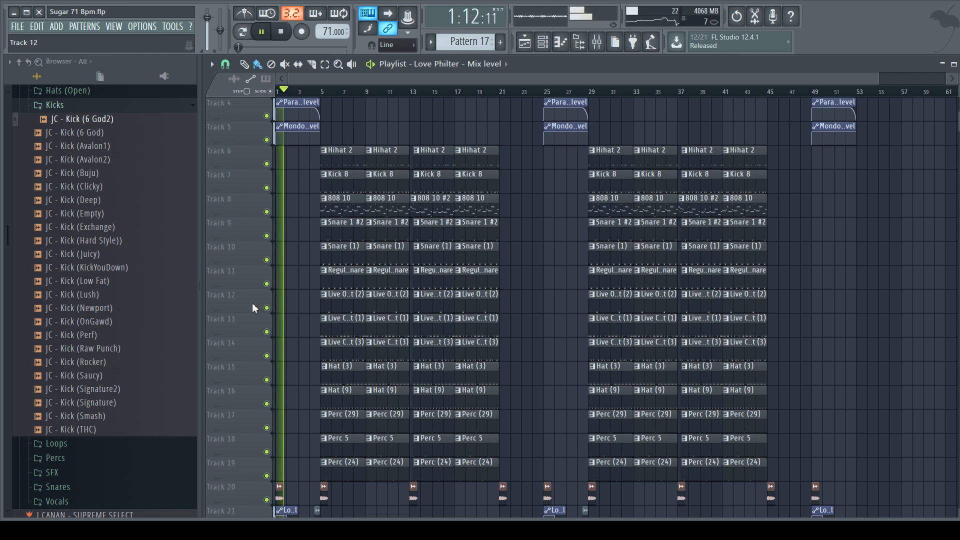
pyautogui.keyDown('ctrl'); pyautogui.scroll(2, 260, 306); pyautogui.keyUp('ctrl')
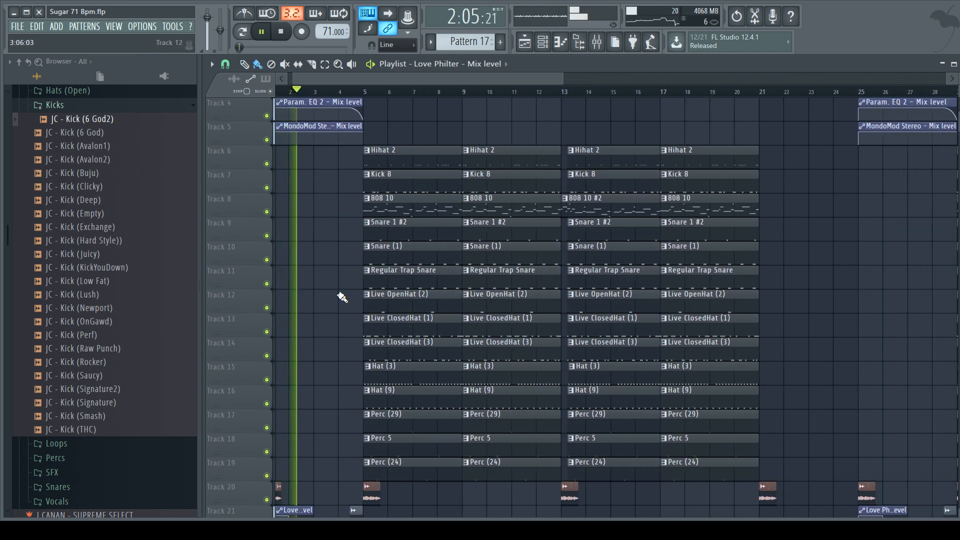
pyautogui.scroll(2, 321, 308)
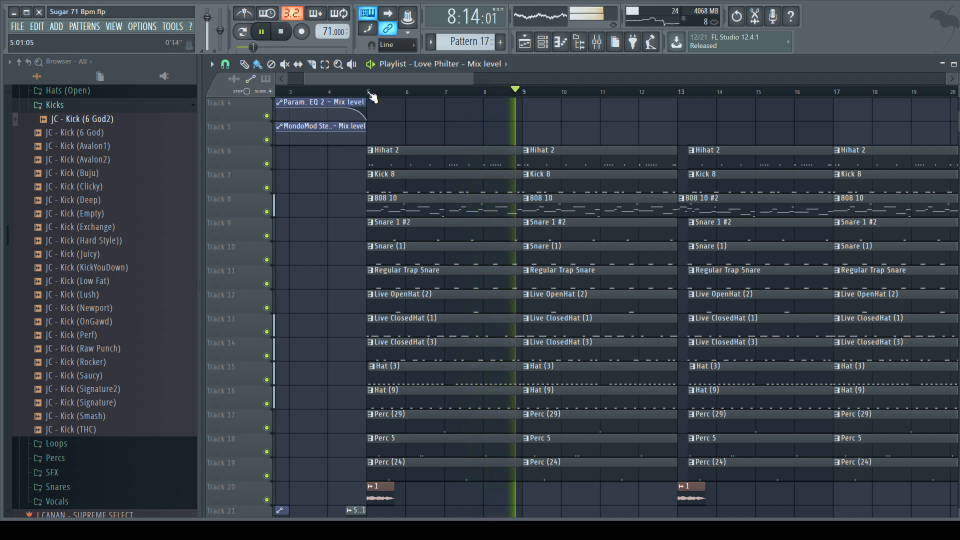
# Step: Mute the Mystery Forest EP clips on playlist Track 1 and play the beat from bar 5
pyautogui.press('space')
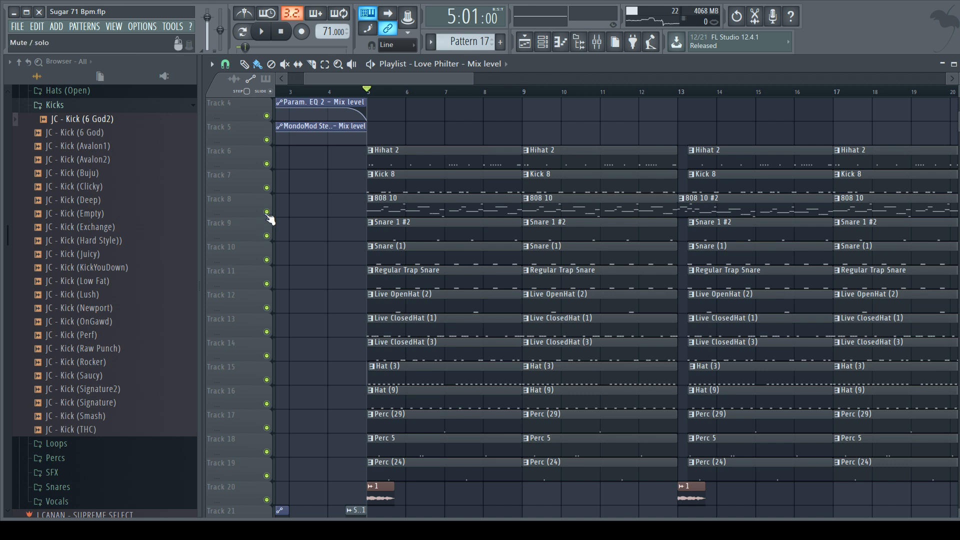
pyautogui.scroll(3, 269, 119)
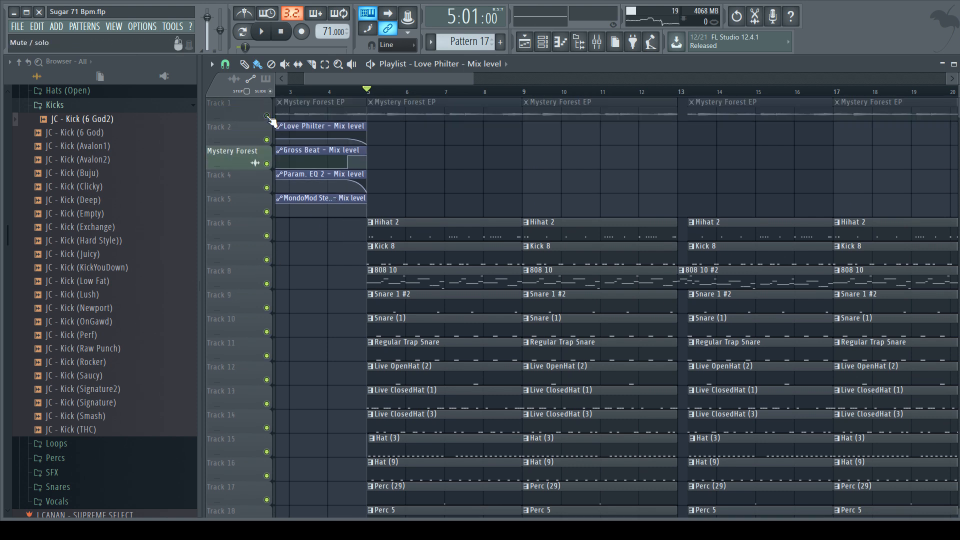
pyautogui.scroll(-3, 286, 220)
pyautogui.press('space')
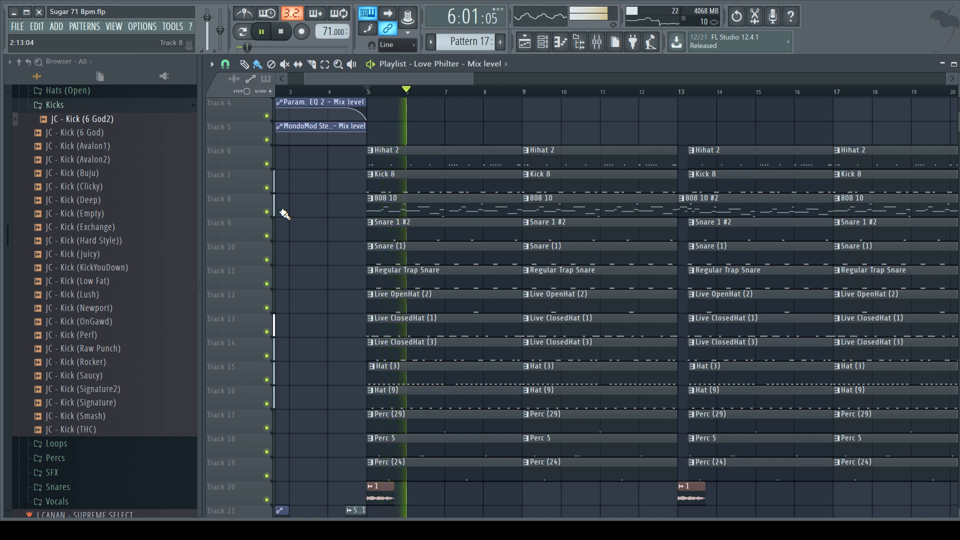
# Step: Solo the Kick mixer track, enable Bass alongside it to hear them together, and stop playback
pyautogui.click(596, 42)
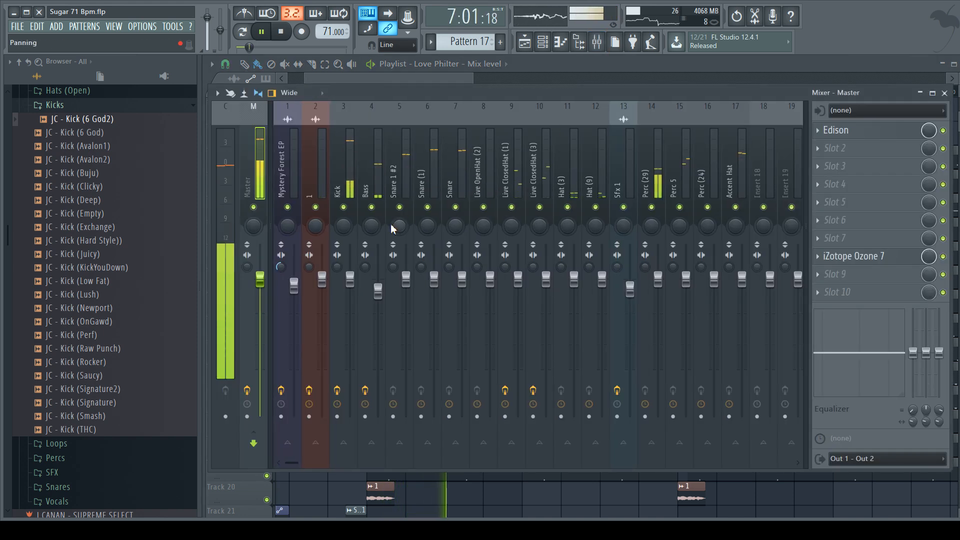
pyautogui.rightClick(344, 207)
pyautogui.click(371, 207)
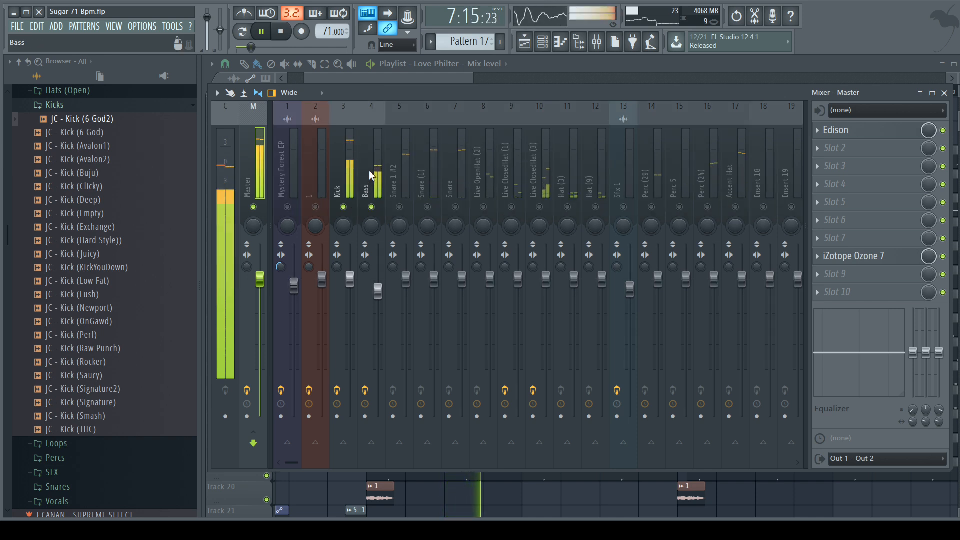
pyautogui.press('space')
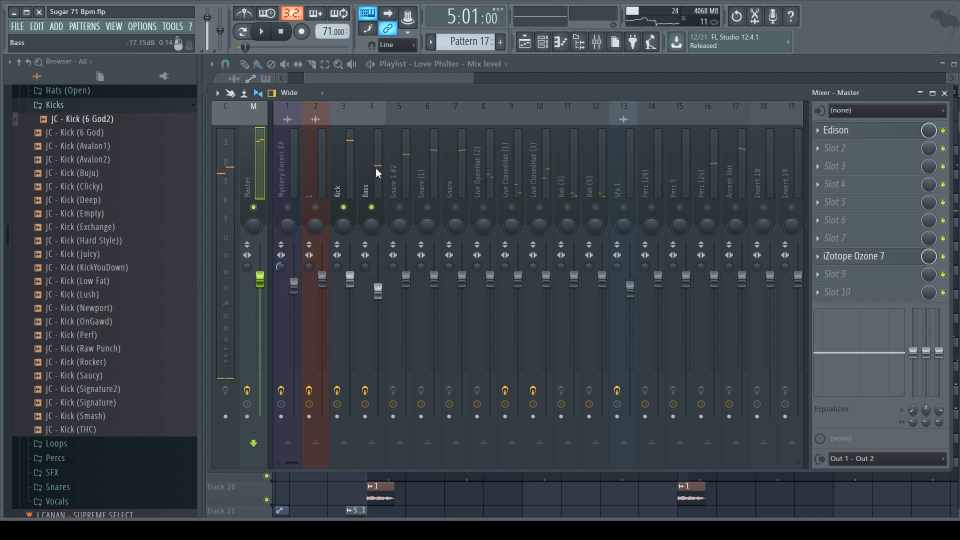
# Step: Inspect the Fruity parametric EQ 2 curves on the Kick and Bass mixer tracks, closing each one
pyautogui.click(341, 173)
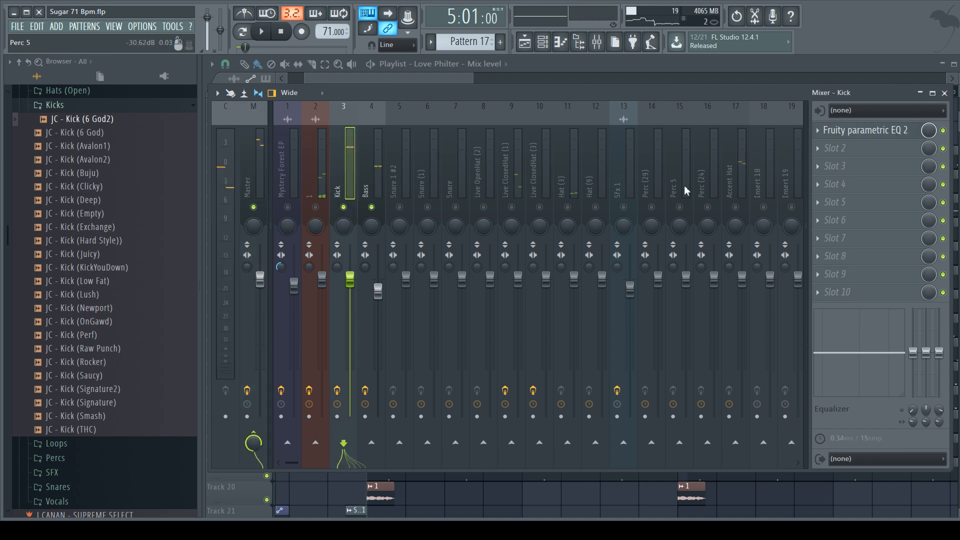
pyautogui.click(867, 131)
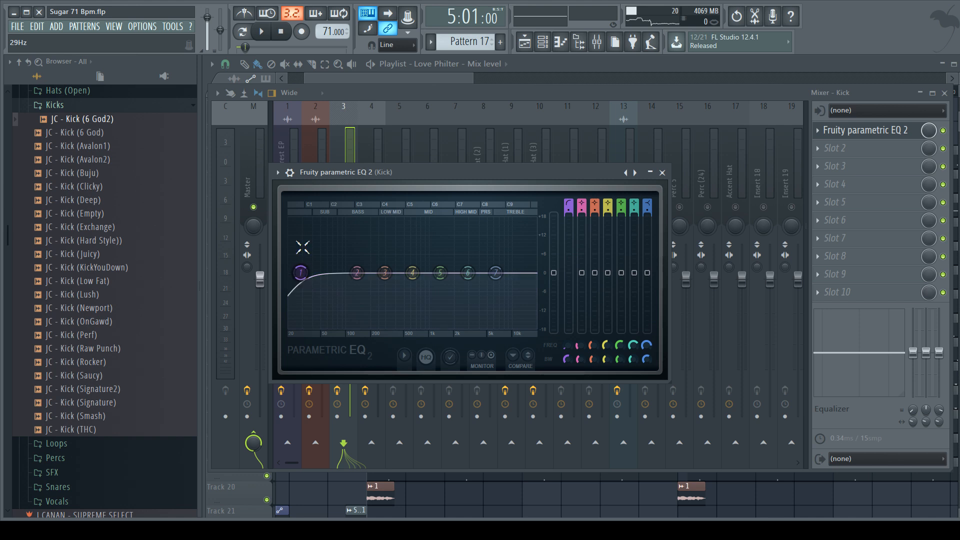
pyautogui.click(662, 173)
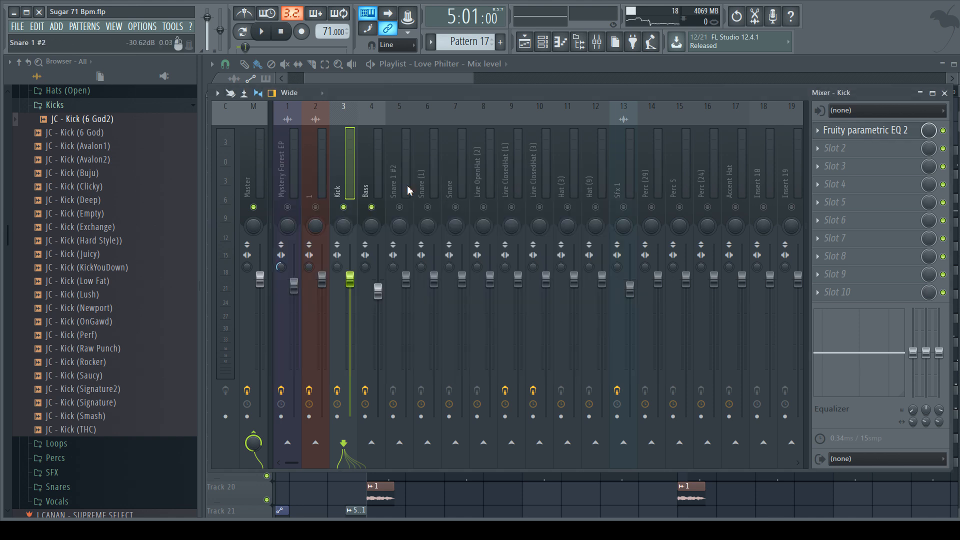
pyautogui.click(370, 185)
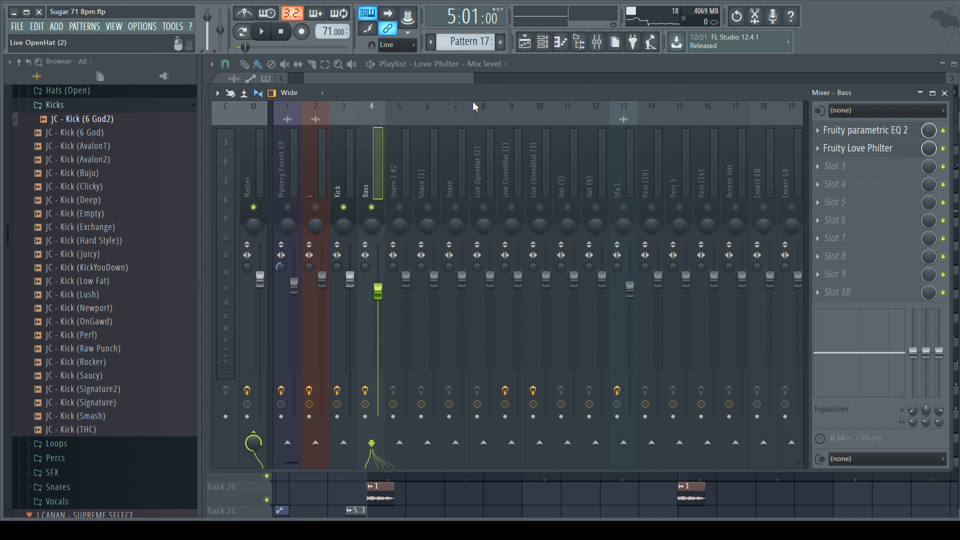
pyautogui.click(876, 131)
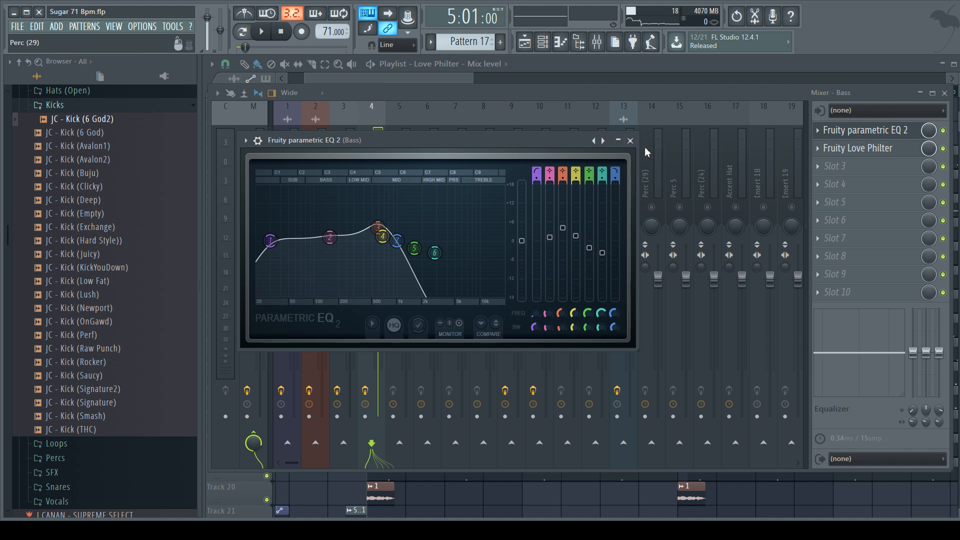
pyautogui.click(630, 141)
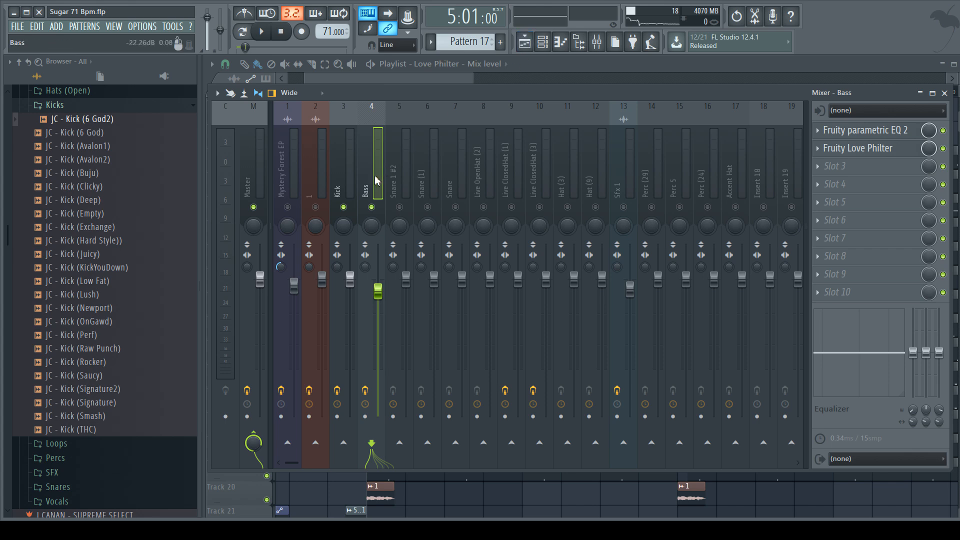
# Step: Open the 808 10 pattern in the piano roll and level the quieter note's velocity near the end of bar 1 with the others
pyautogui.click(542, 42)
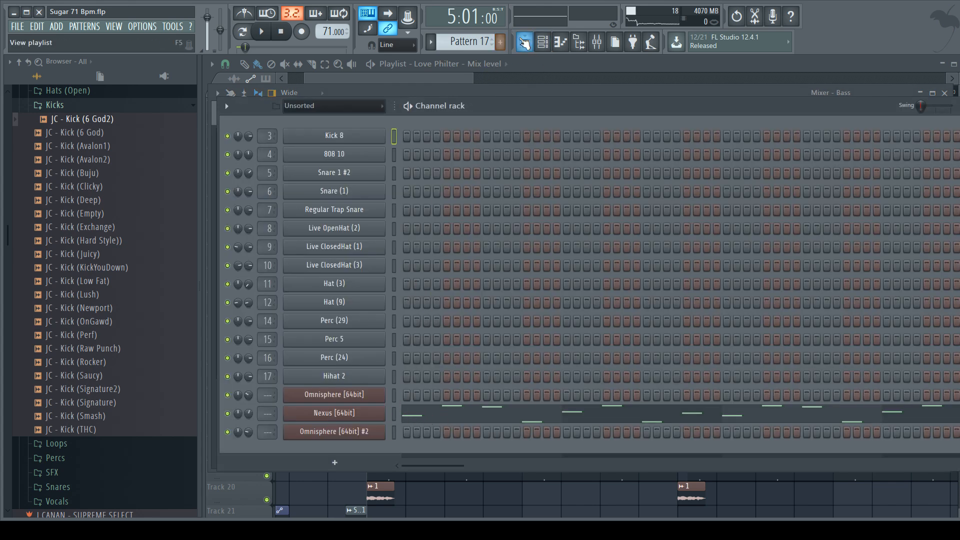
pyautogui.click(524, 42)
pyautogui.click(424, 211)
pyautogui.doubleClick(423, 211)
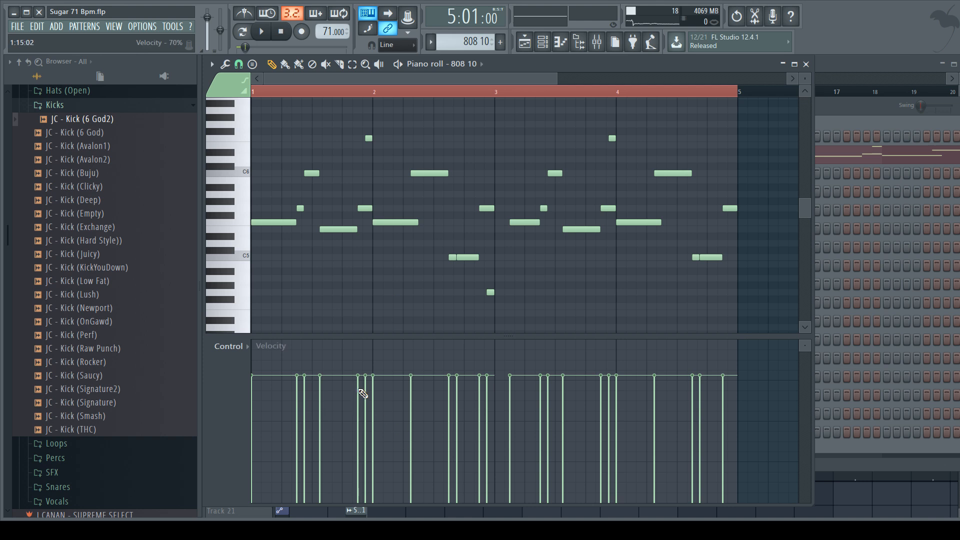
pyautogui.click(364, 346)
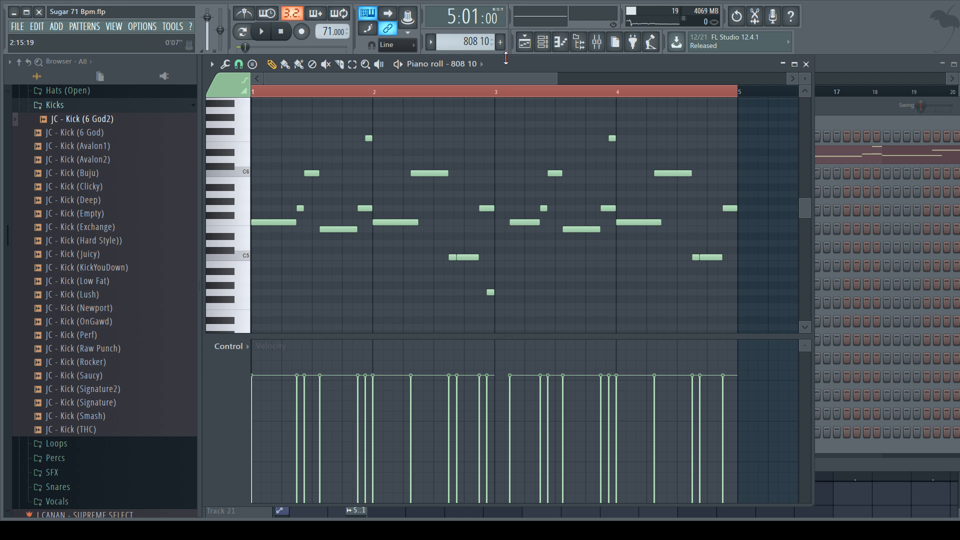
# Step: Return to the mixer and audition the Kick and Bass tracks together from bar 5
pyautogui.click(525, 43)
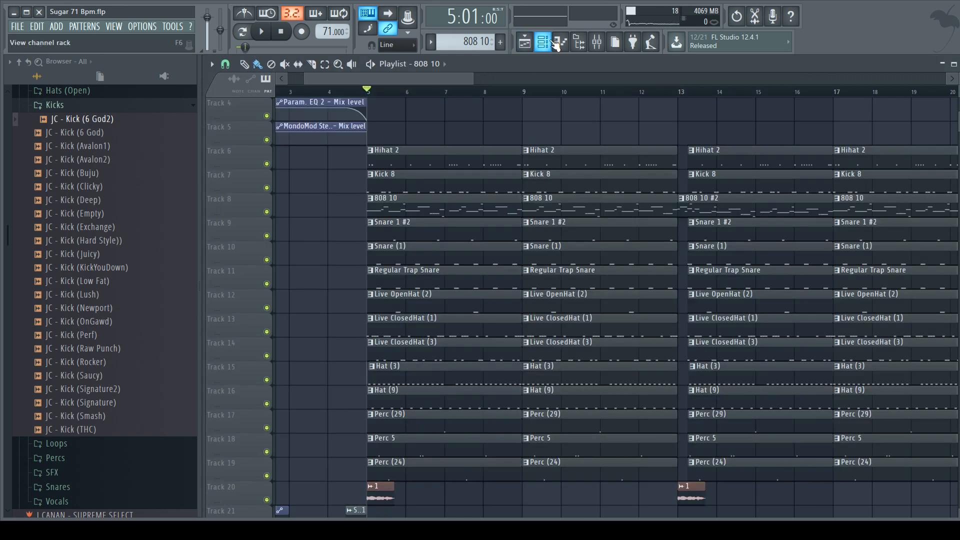
pyautogui.click(596, 42)
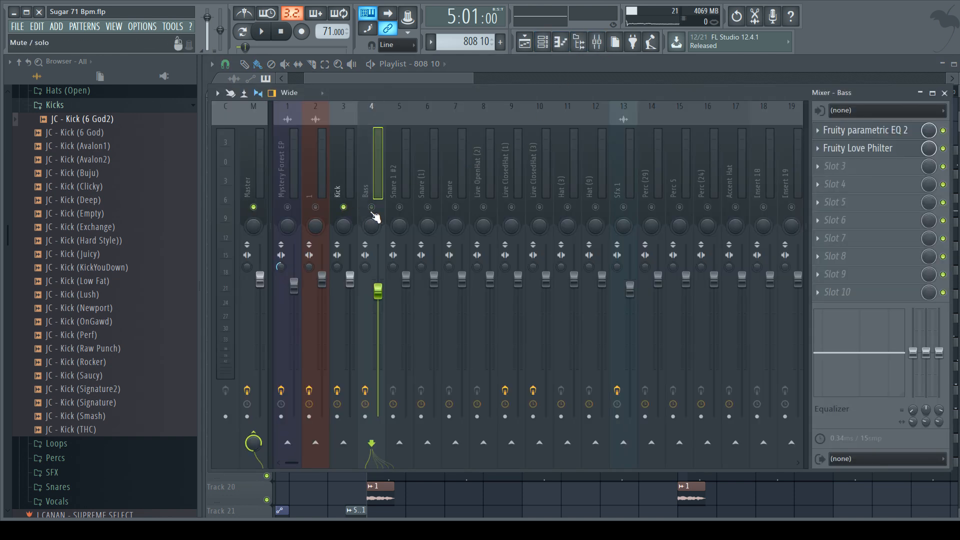
pyautogui.press('space')
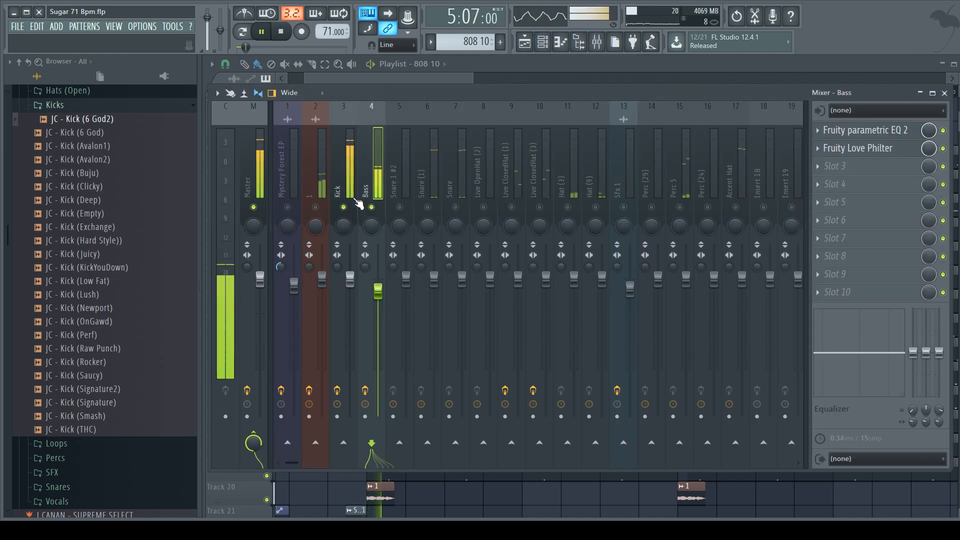
# Step: Unmute playlist Track 1, enable the Mystery Forest EP mixer track, and audition it with Kick and Bass from bar 5
pyautogui.click(530, 42)
pyautogui.scroll(3, 360, 199)
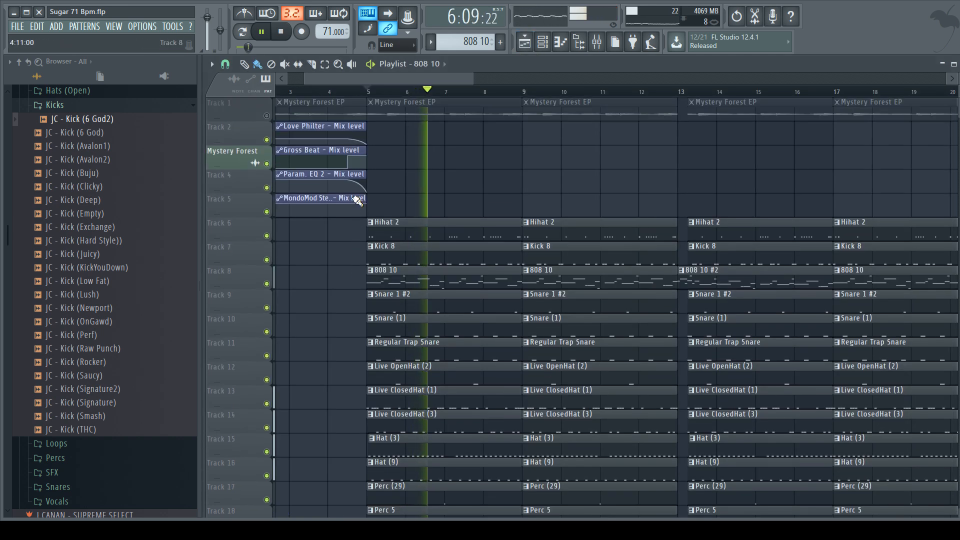
pyautogui.click(588, 46)
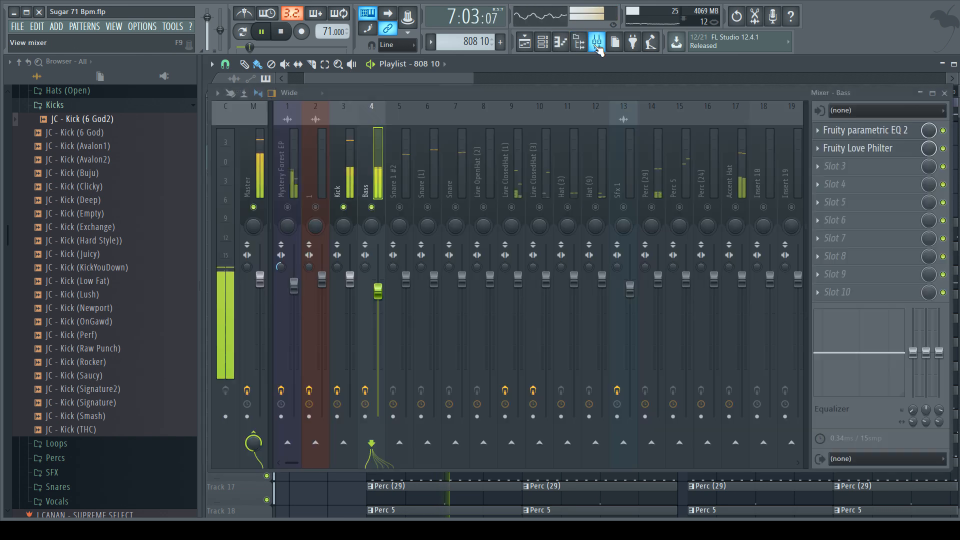
pyautogui.press('space')
pyautogui.click(288, 207)
pyautogui.press('space')
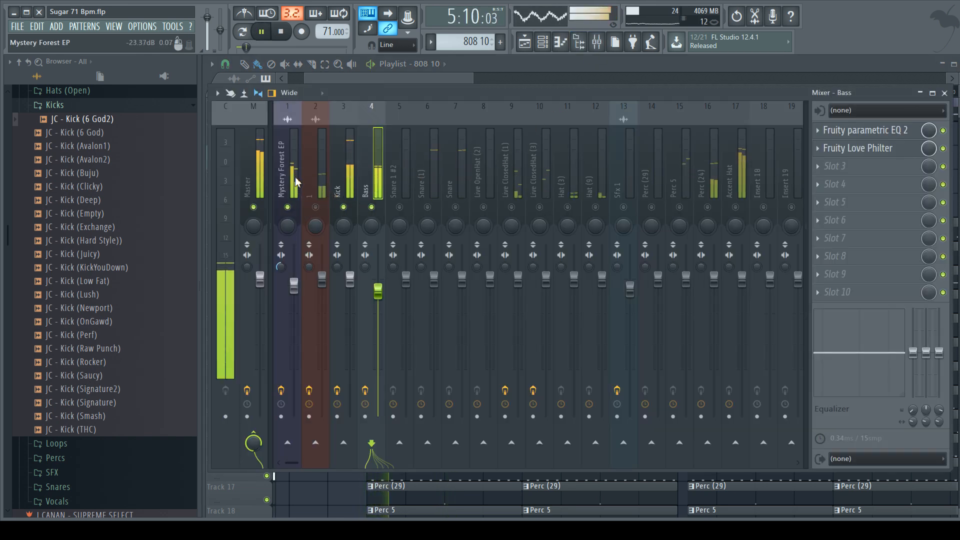
pyautogui.press('space')
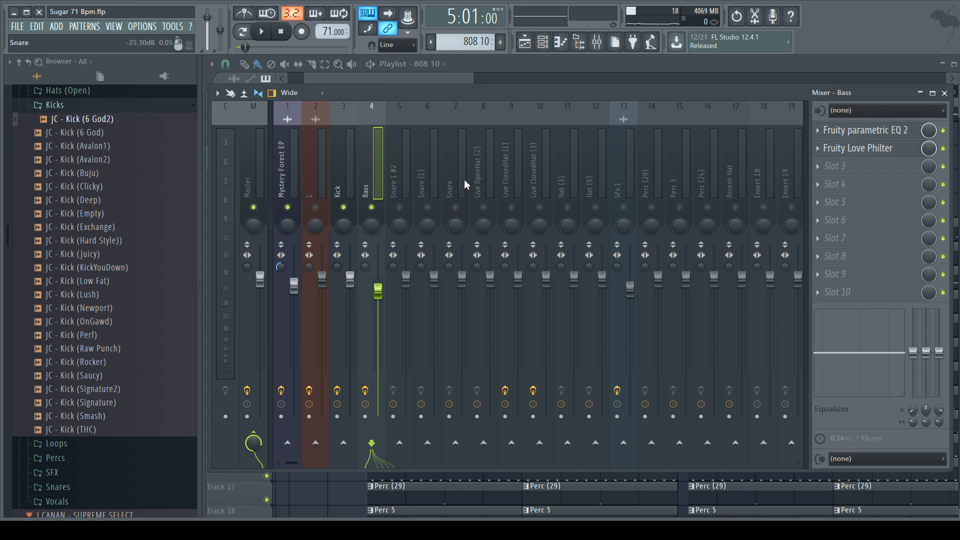
# Step: Inspect the first Fruity parametric EQ 2 on the Mystery Forest EP mixer track and close it
pyautogui.click(282, 165)
pyautogui.click(882, 133)
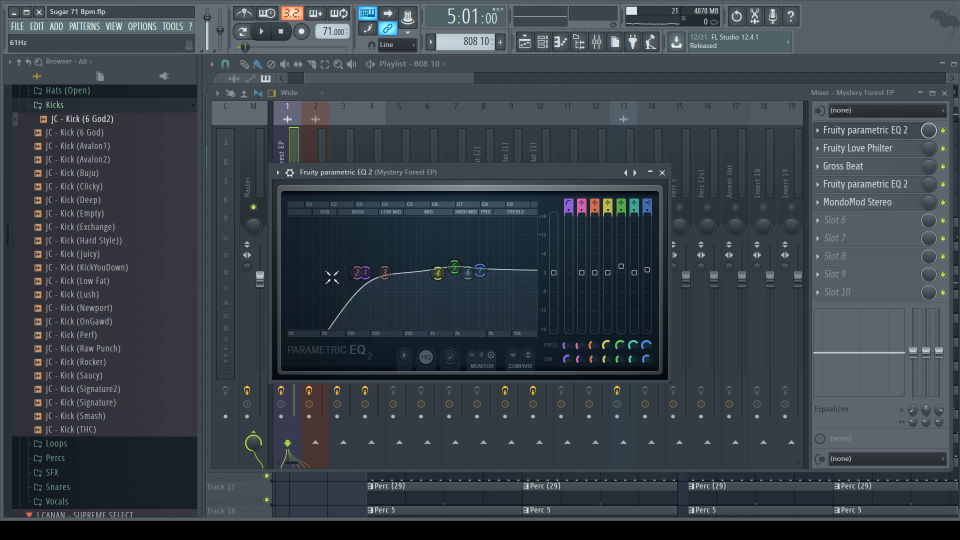
pyautogui.click(662, 173)
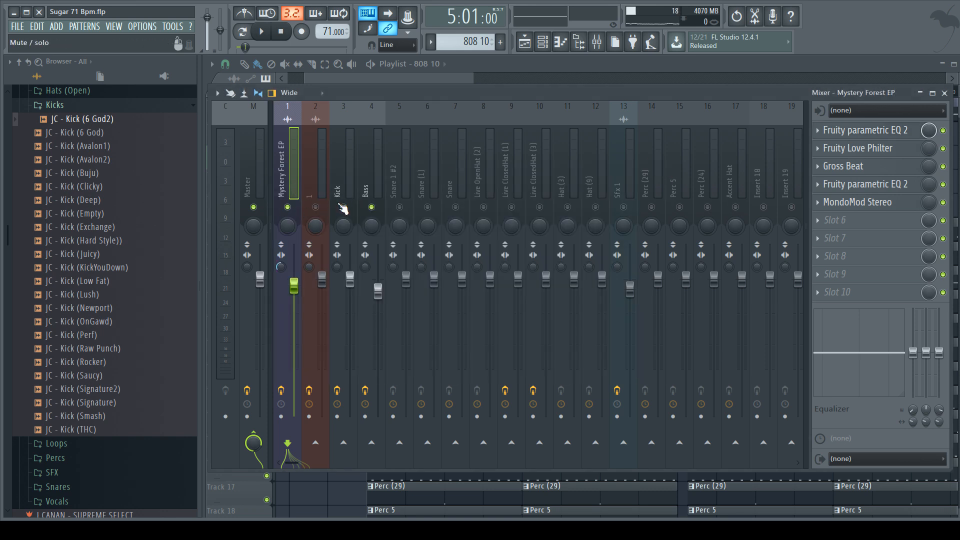
# Step: Re-enable all mixer tracks during playback from bar 5, and mute the Mystery Forest EP mixer track
pyautogui.press('space')
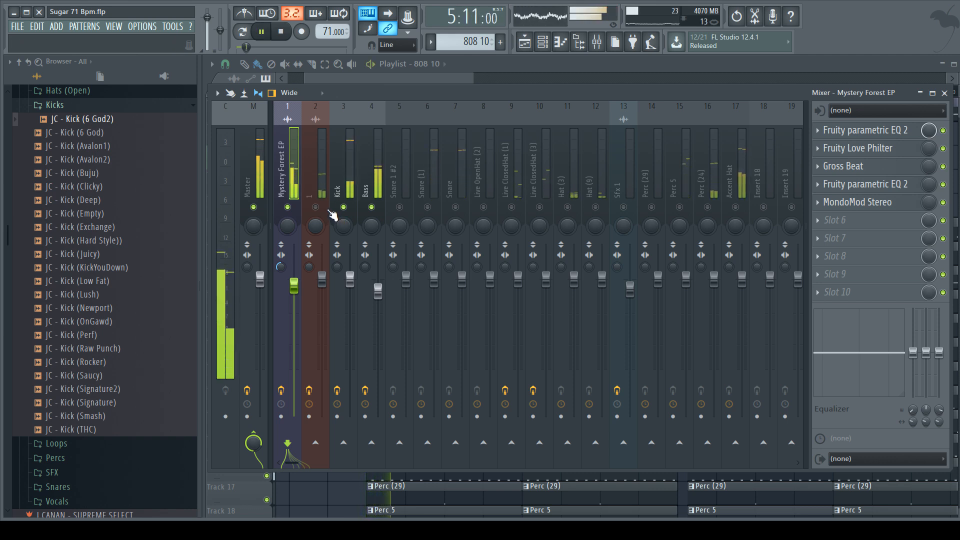
pyautogui.rightClick(344, 207)
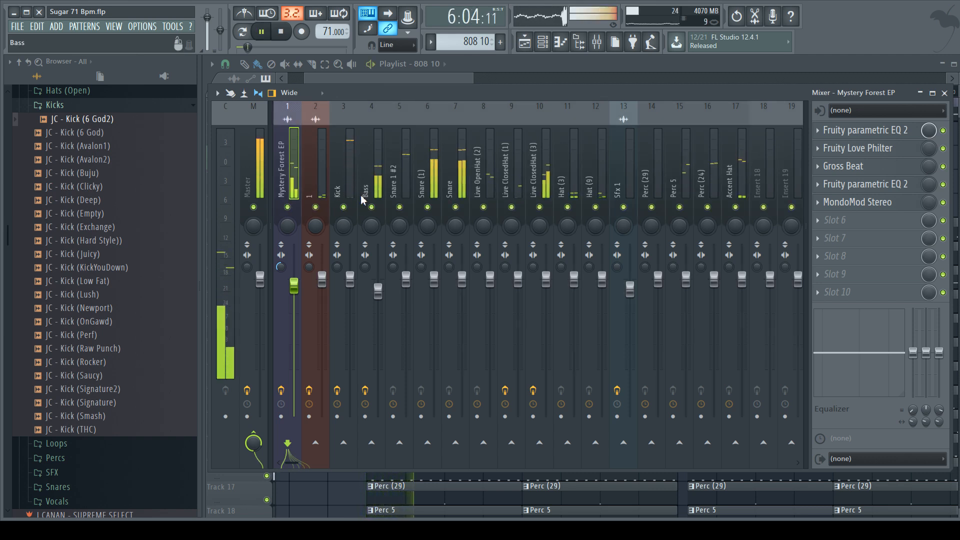
pyautogui.click(287, 207)
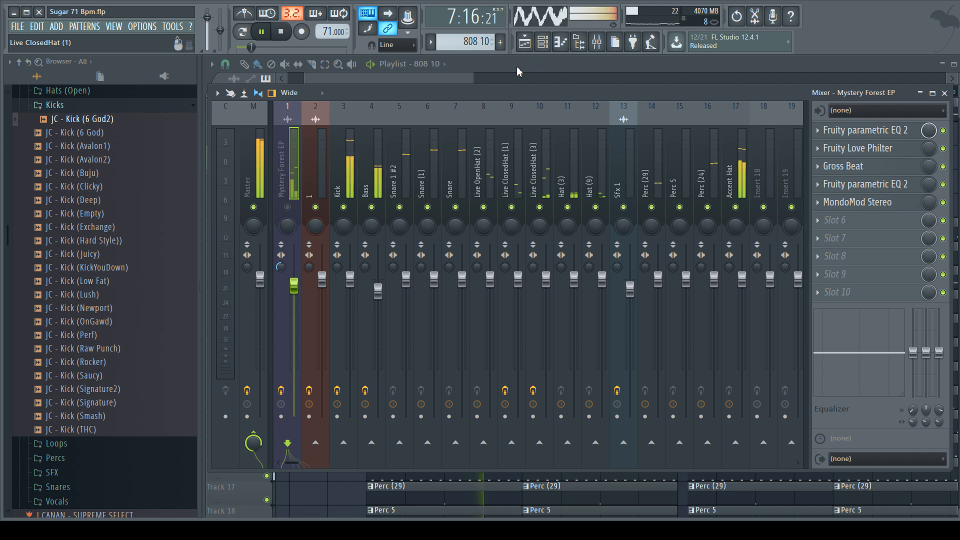
# Step: Audition the arrangement from bar 12 through the break at bar 13, stop playback, and hide the playlist
pyautogui.click(525, 42)
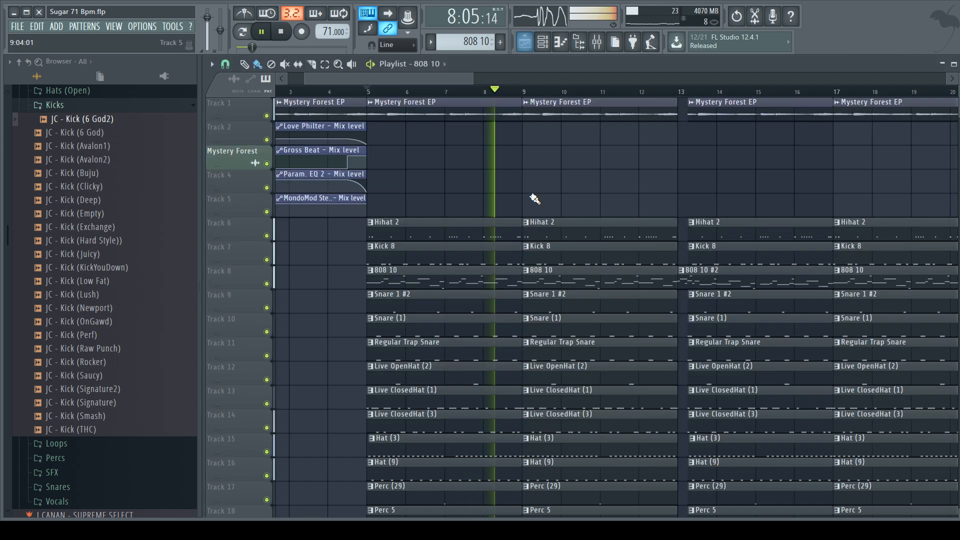
pyautogui.click(646, 92)
pyautogui.scroll(4, 658, 177)
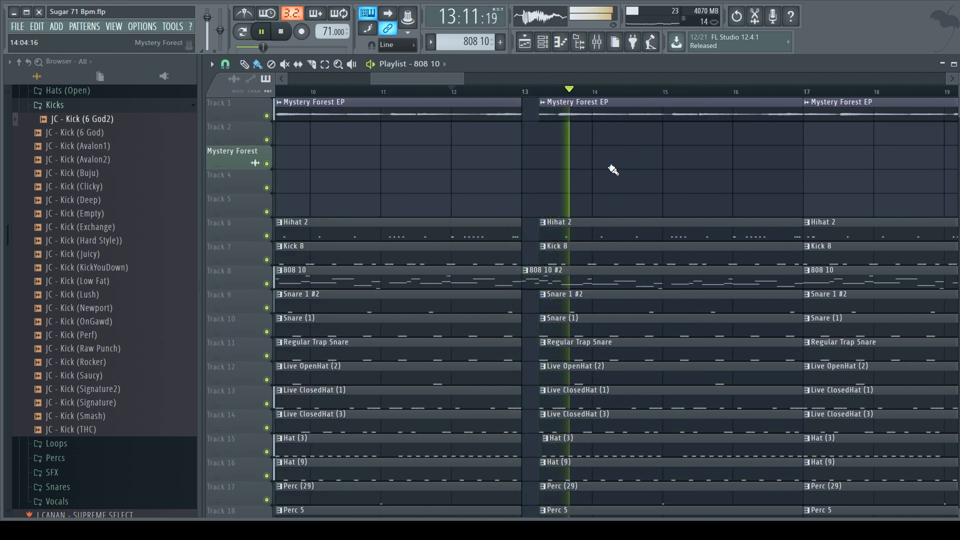
pyautogui.press('space')
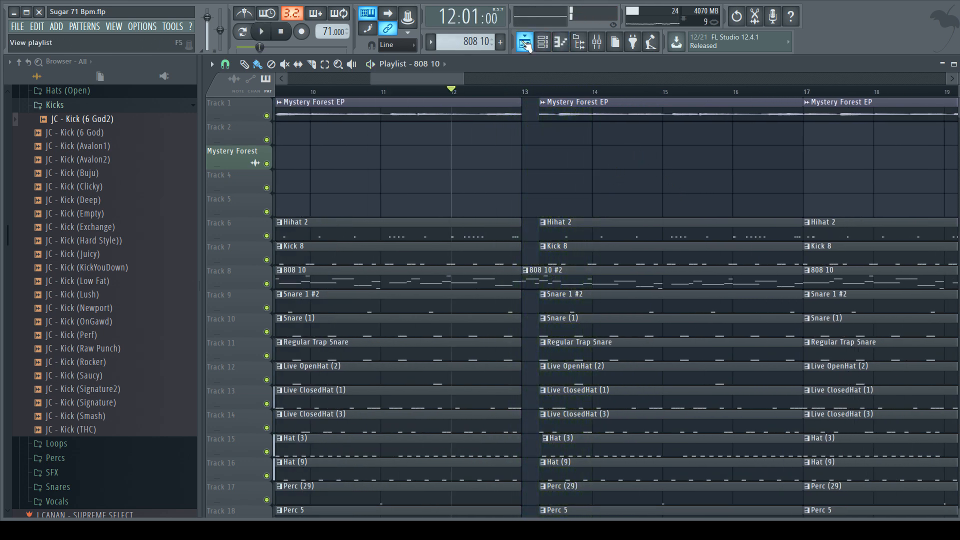
pyautogui.click(524, 44)
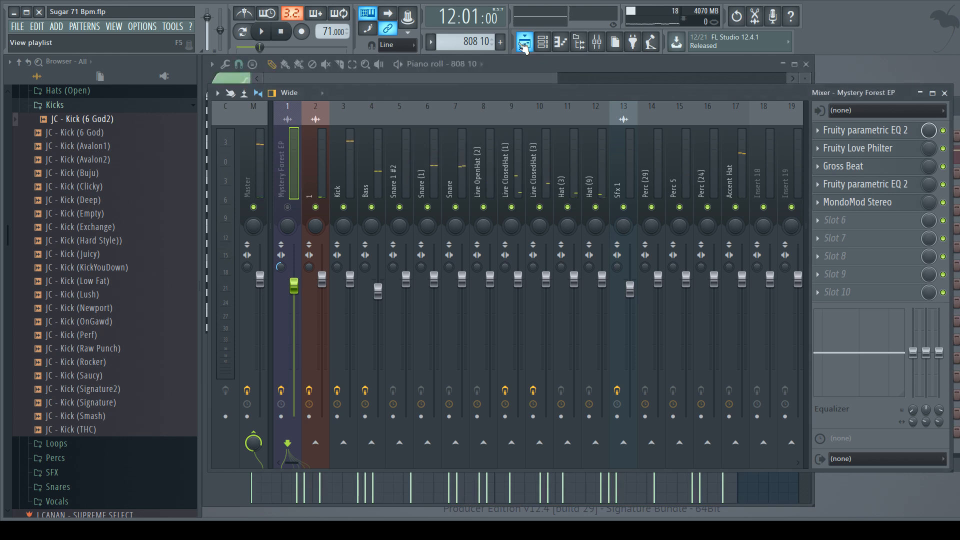